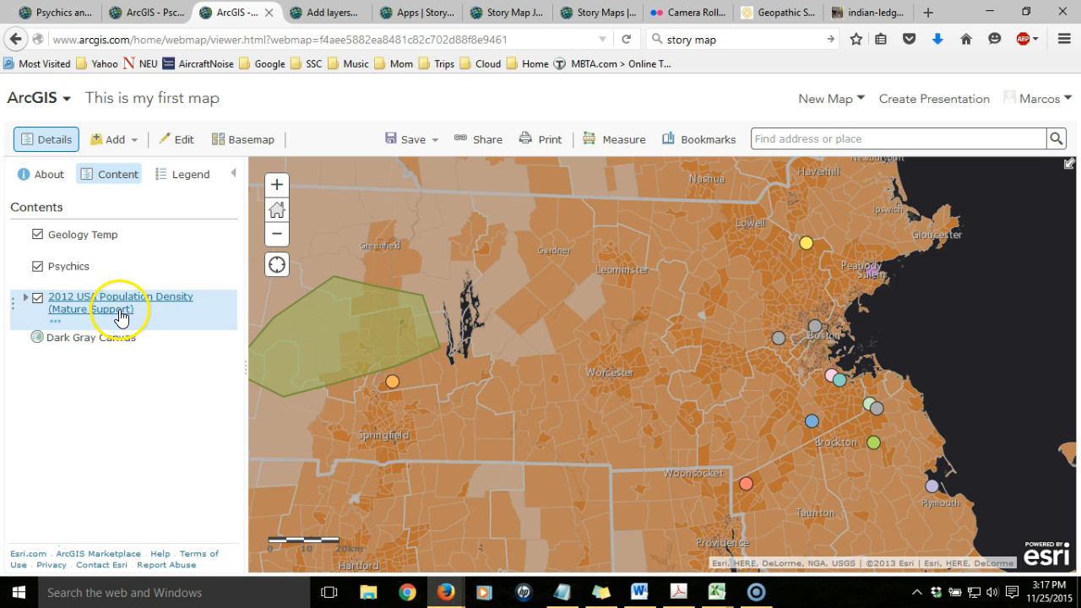
View the population density pop-ups of two census tracts between Gardner and Worcester
click(584, 326)
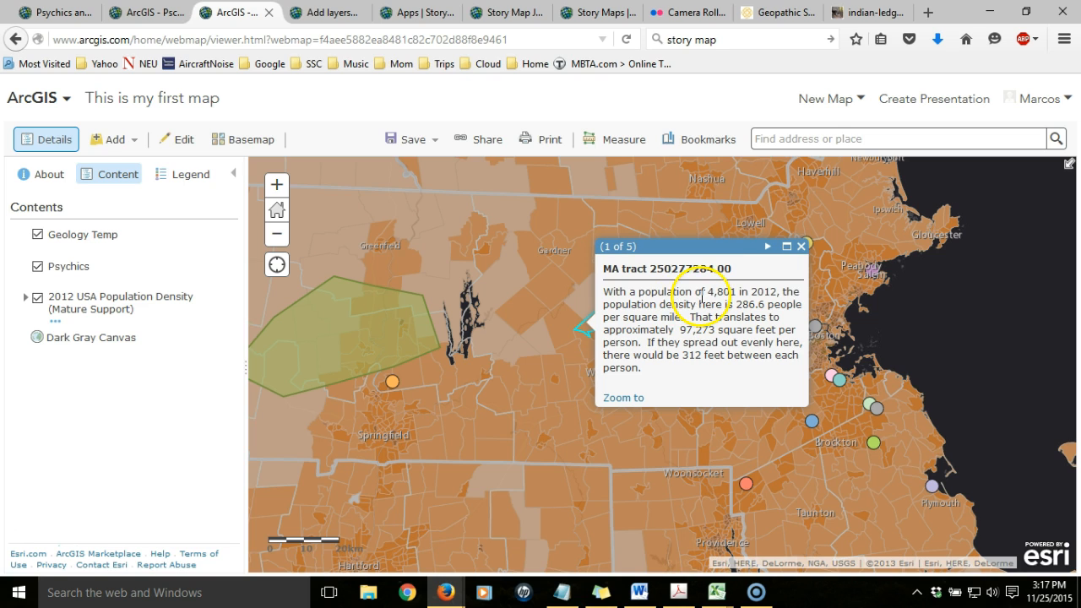
click(801, 247)
click(133, 144)
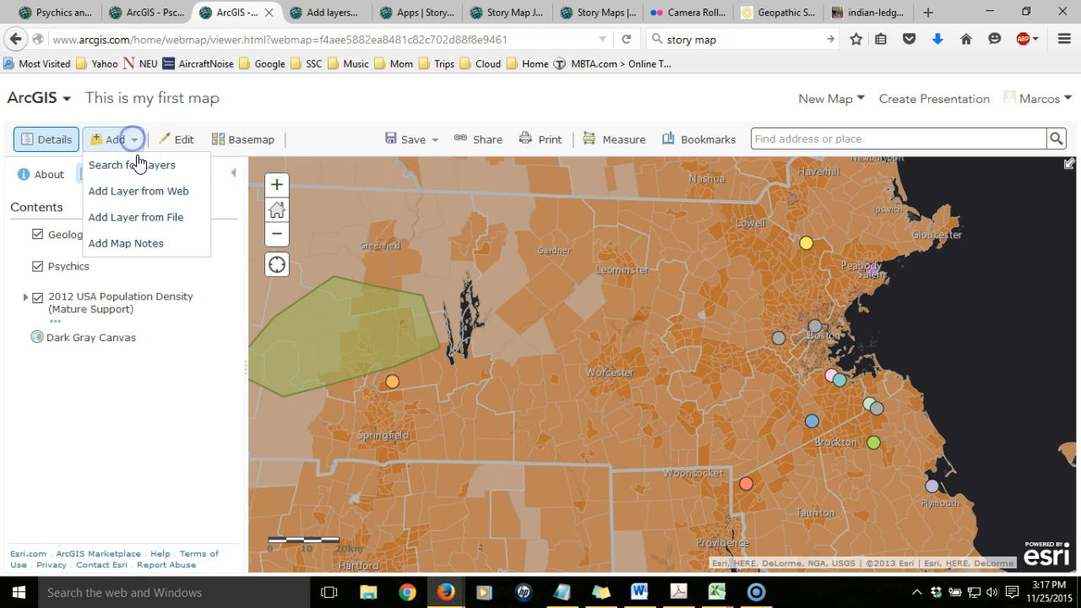
click(278, 108)
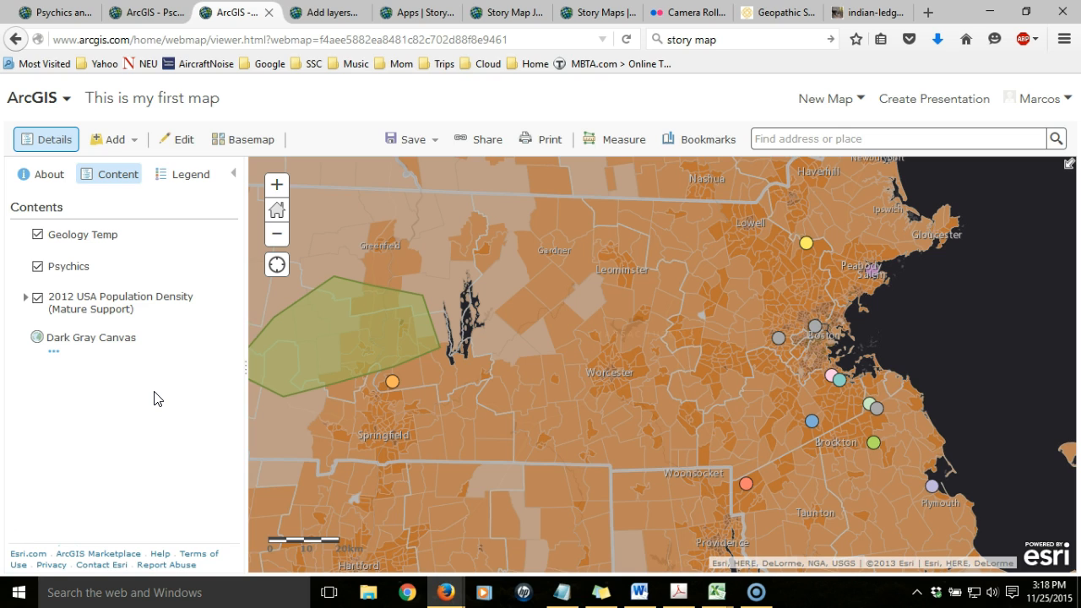
click(567, 323)
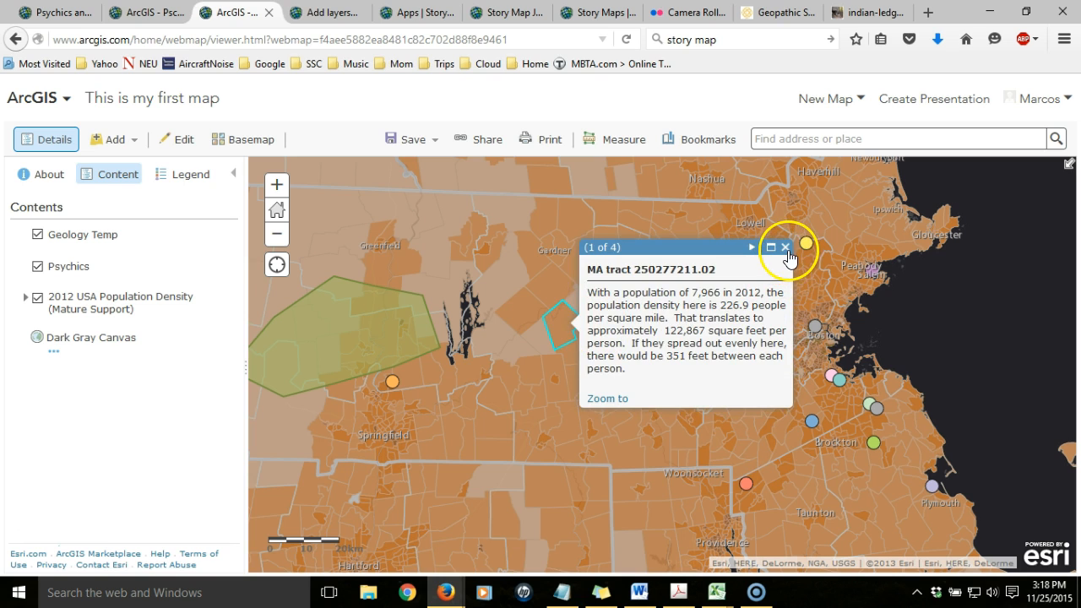
click(786, 251)
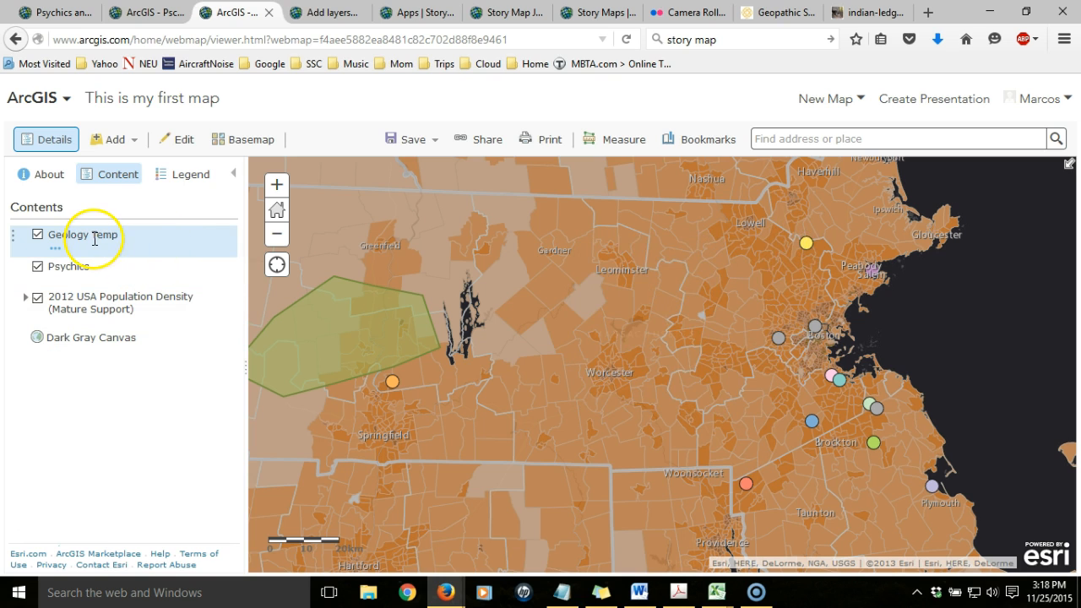
Examine the pop-up of the green Geopathic geology area and its editable title, description and image link fields
click(332, 326)
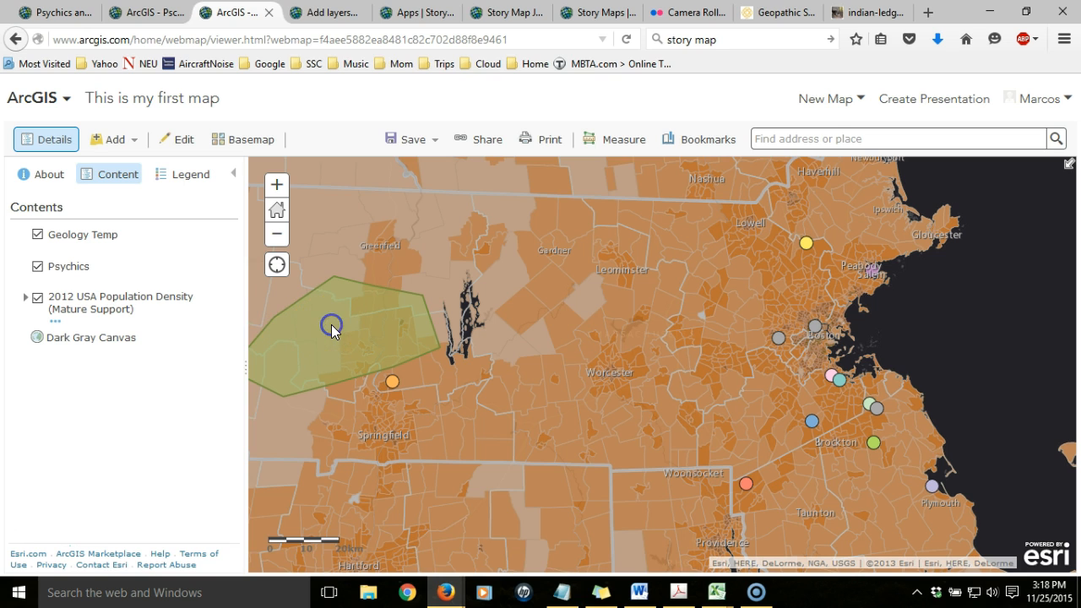
click(134, 141)
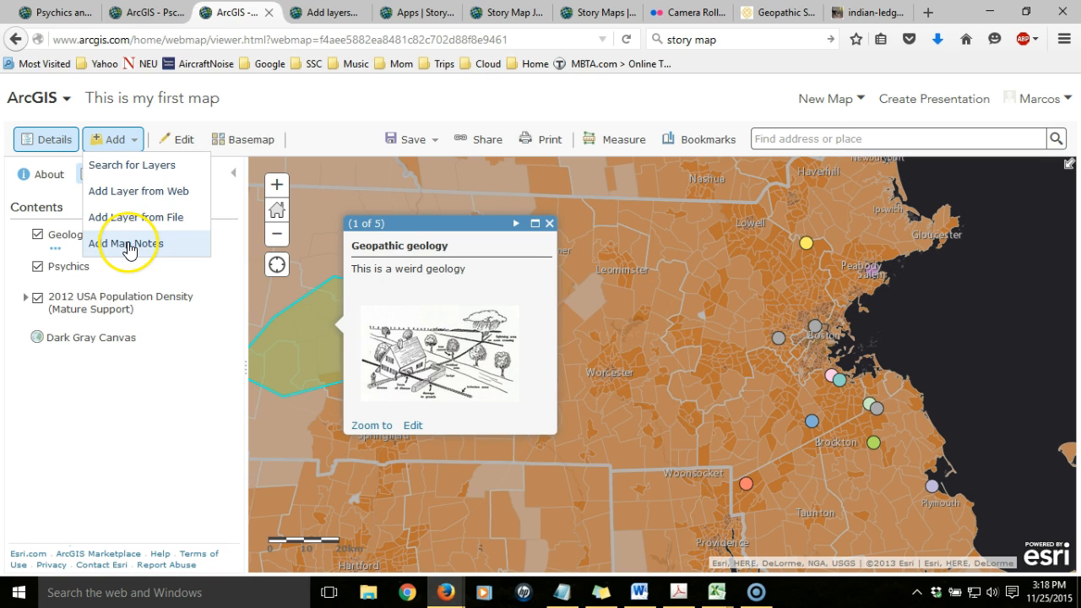
click(279, 97)
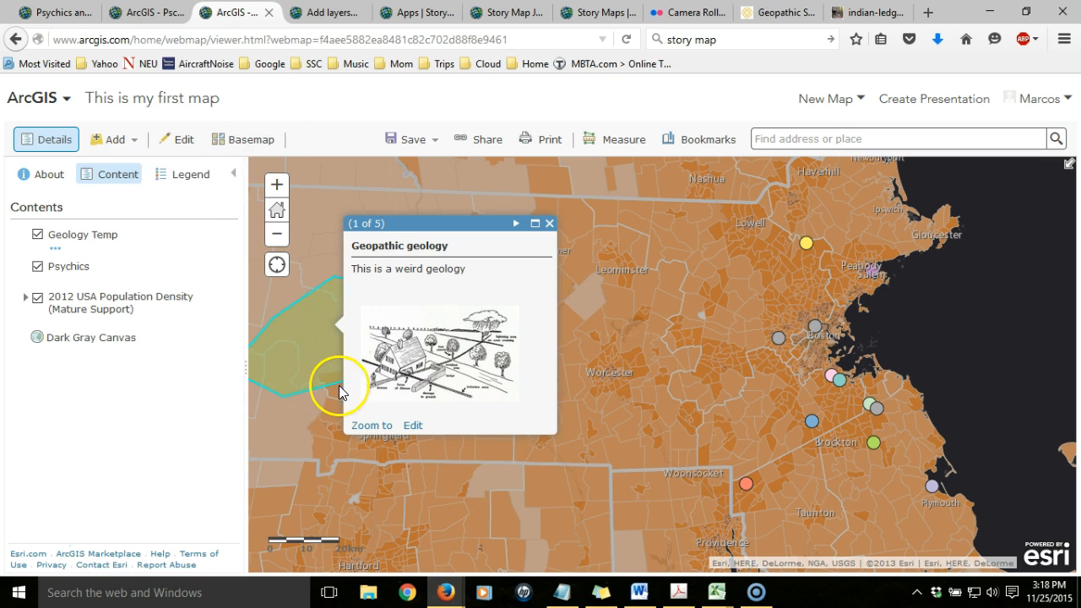
click(411, 425)
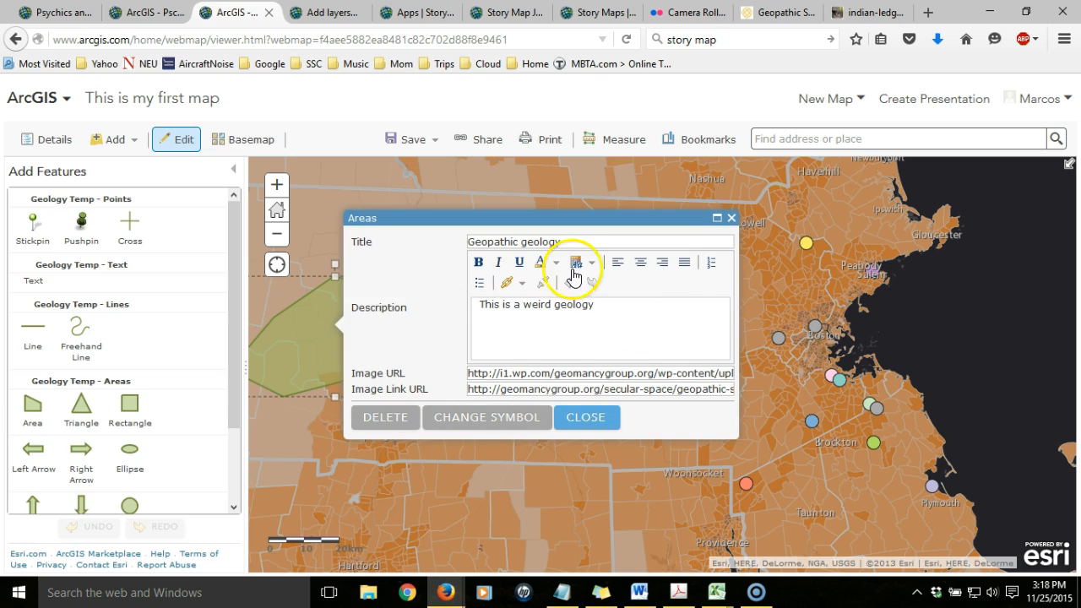
click(595, 422)
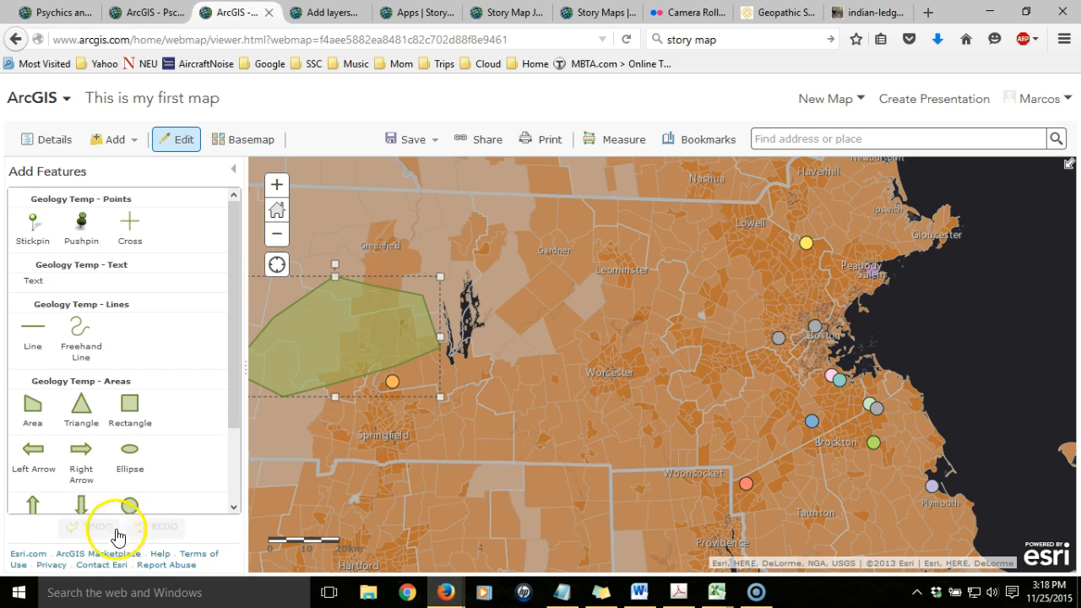
click(235, 175)
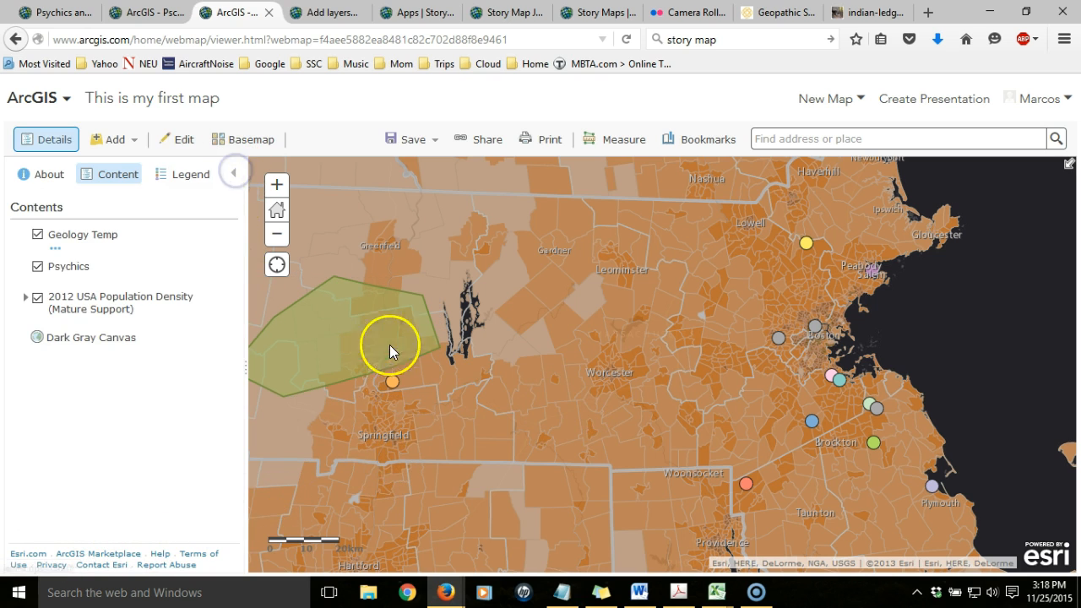
Inspect the default pop-up of the yellow Psychics point southeast of Lowell
mouse_move(78, 276)
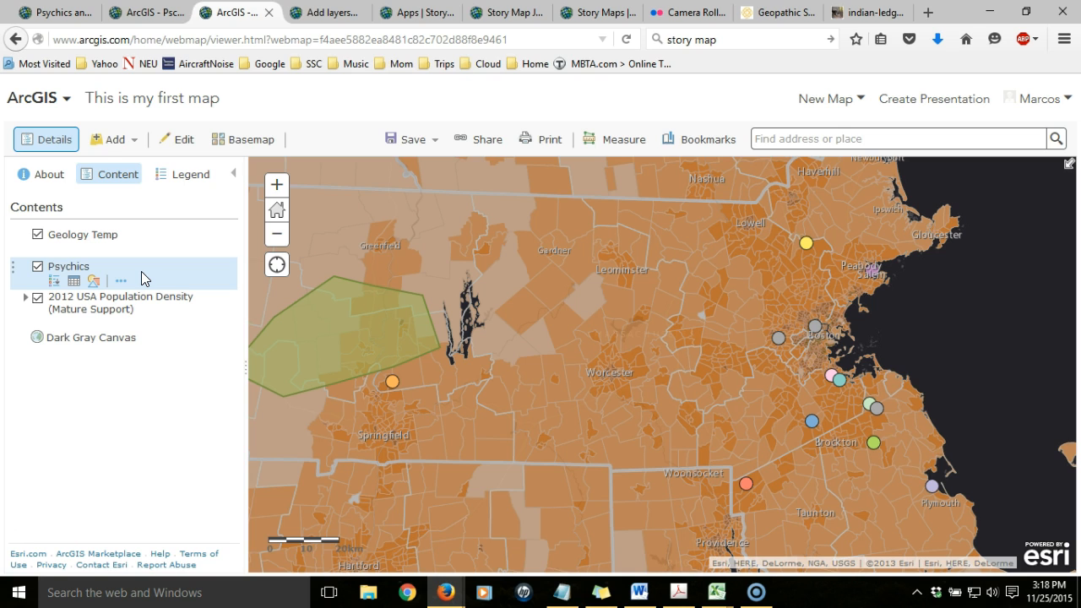
click(503, 335)
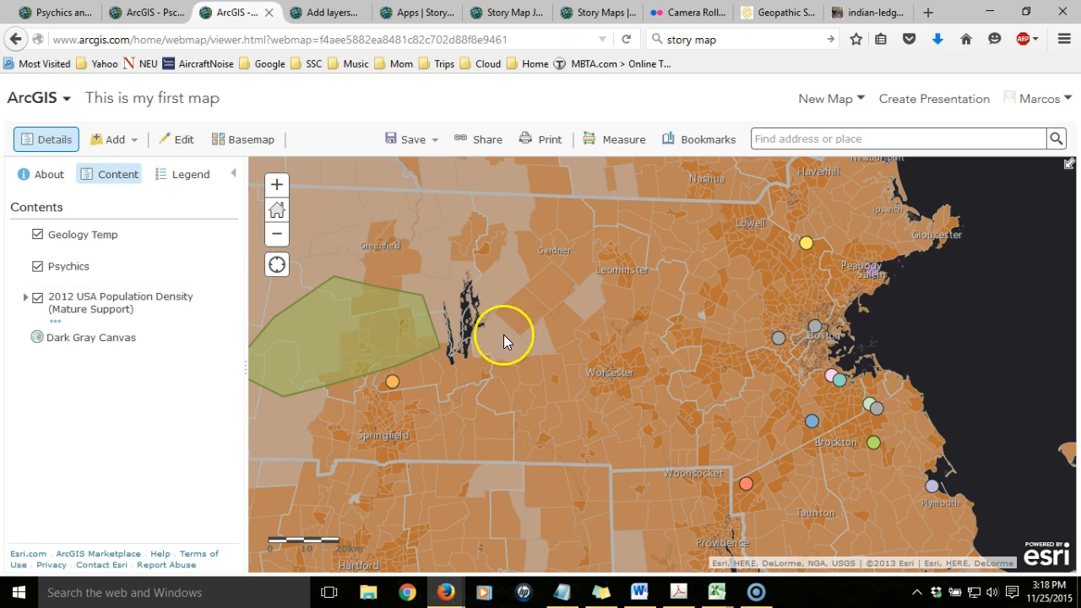
click(809, 243)
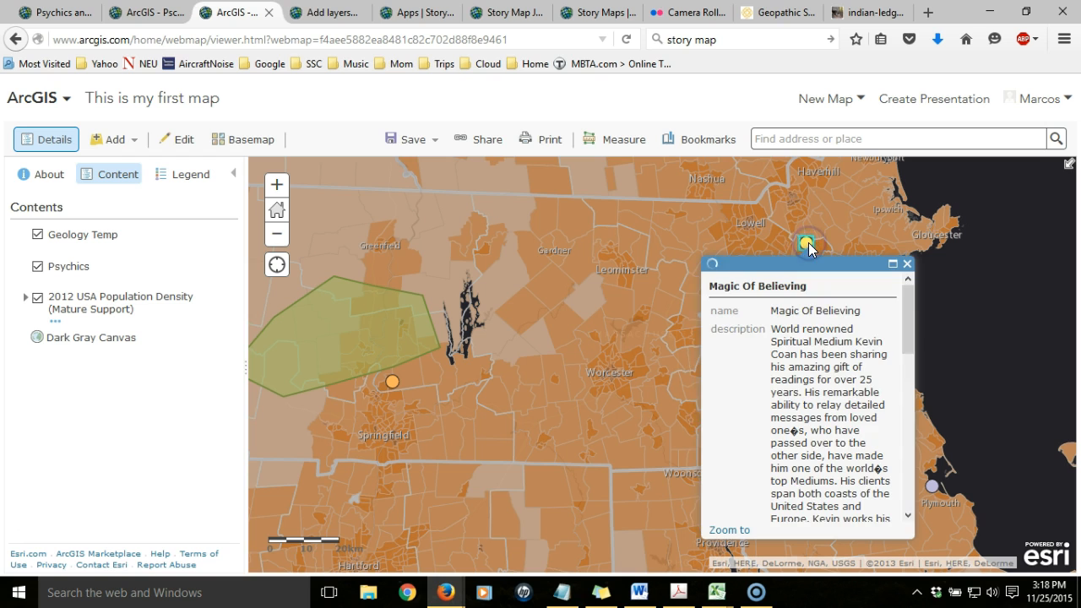
mouse_move(906, 302)
mouse_down()
mouse_move(902, 480)
mouse_move(905, 315)
mouse_up()
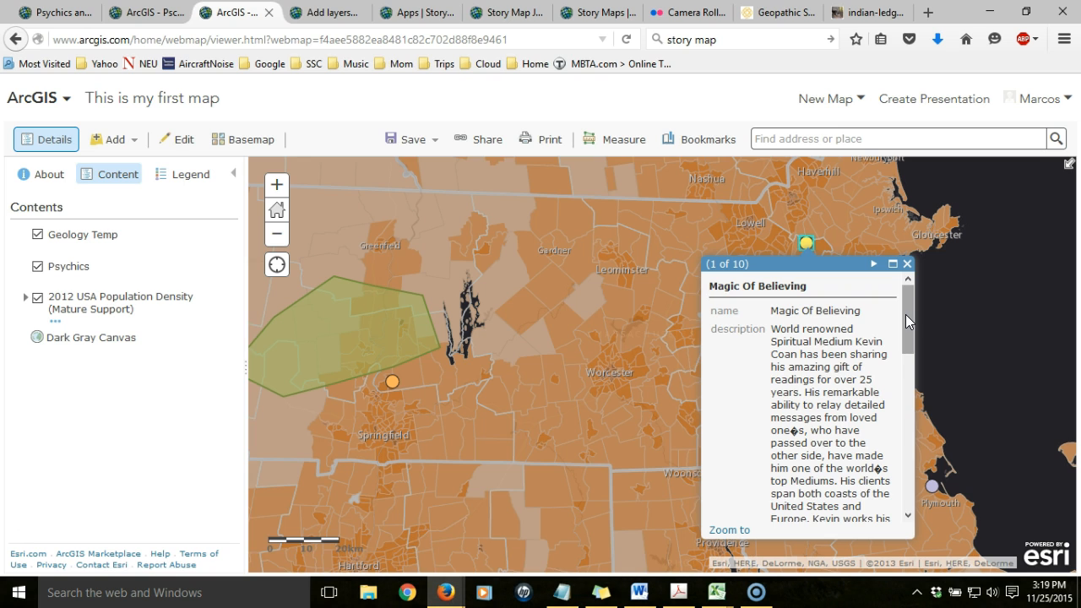
click(908, 264)
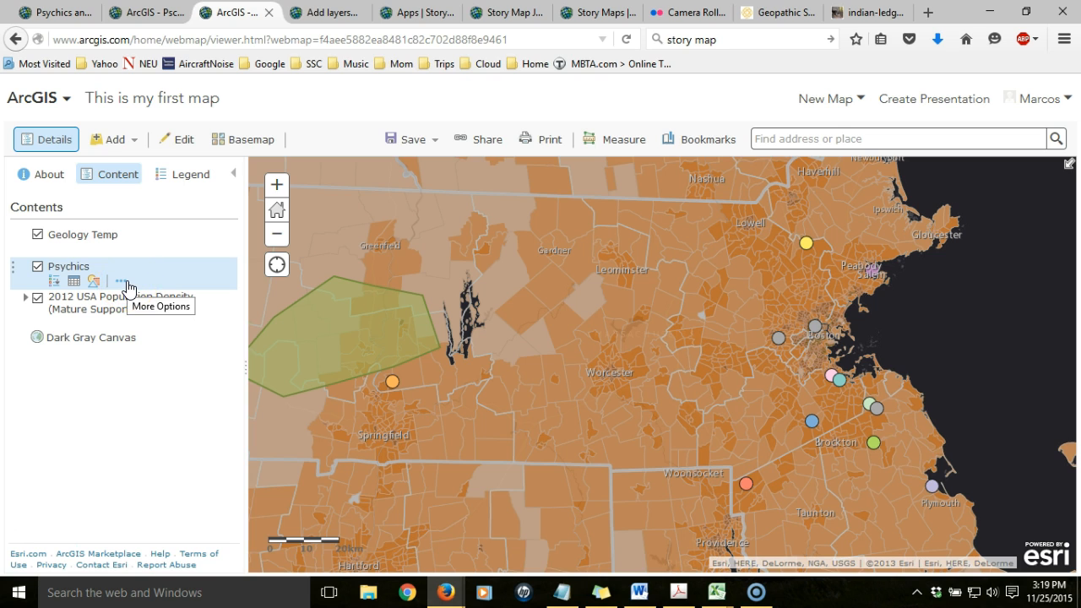
Set the Psychics layer's pop-up contents to a custom attribute display and open its text for configuration
click(124, 282)
drag(258, 423, 260, 441)
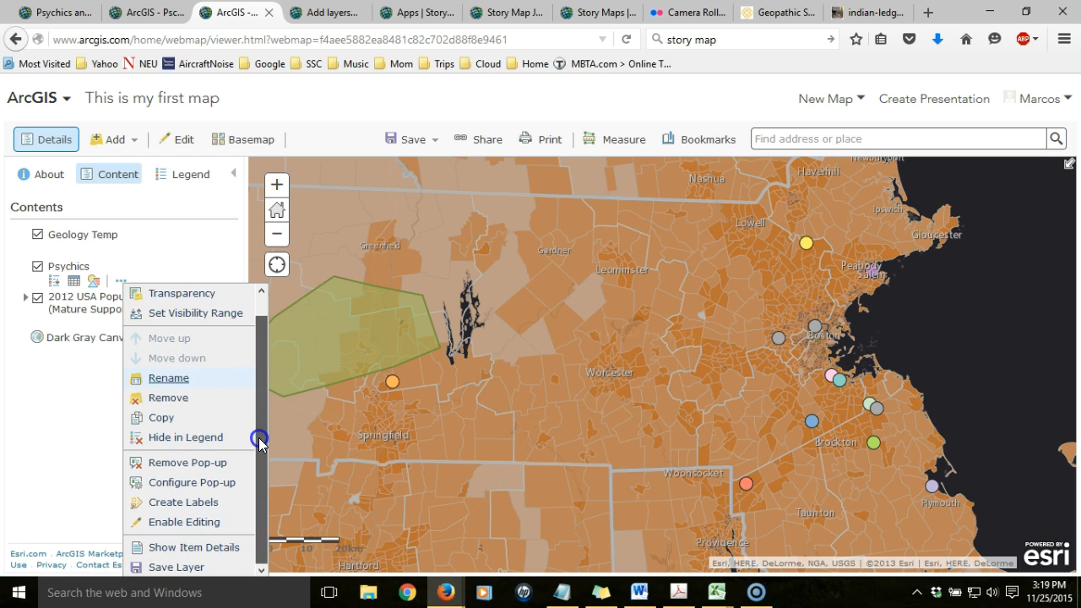
click(194, 482)
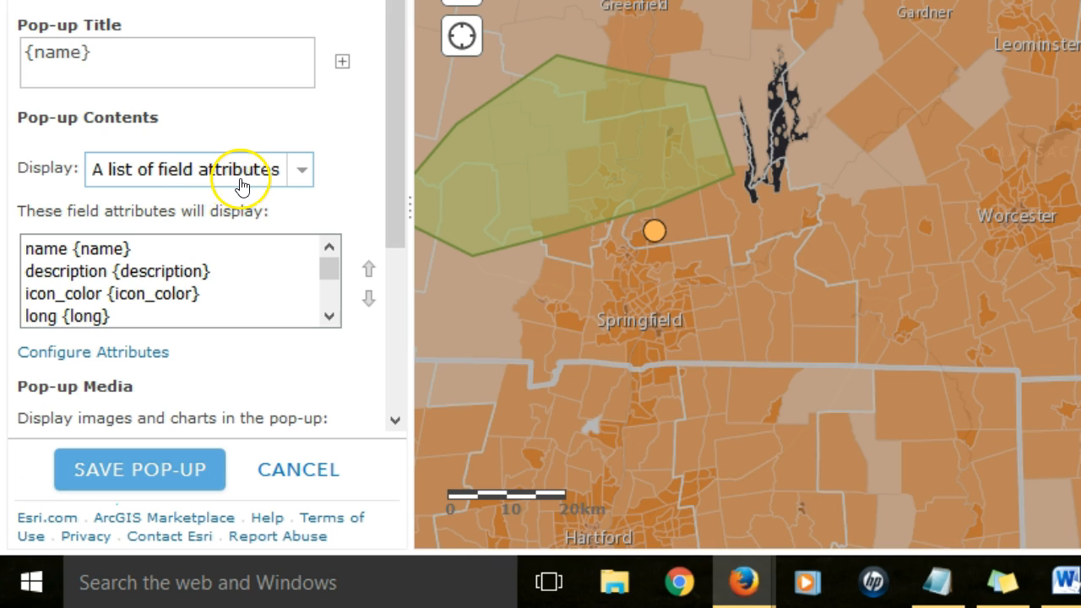
click(303, 172)
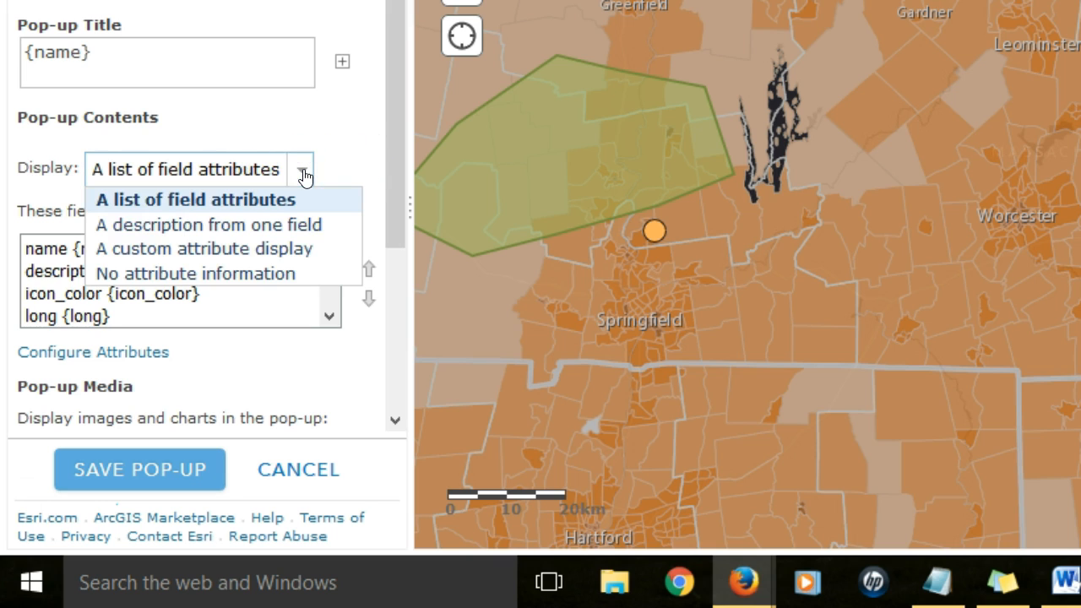
click(275, 255)
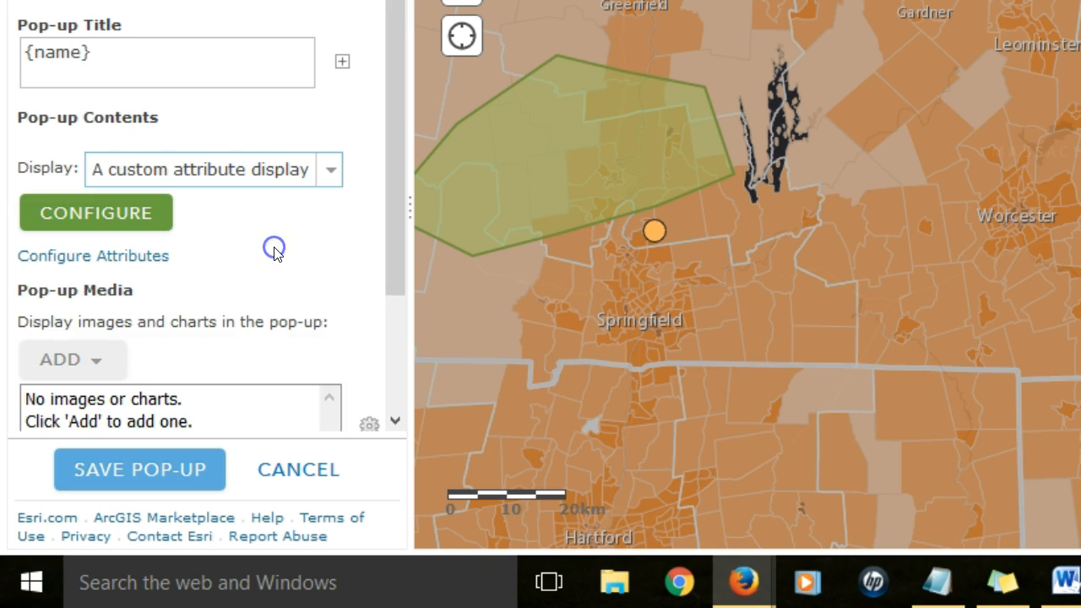
click(86, 226)
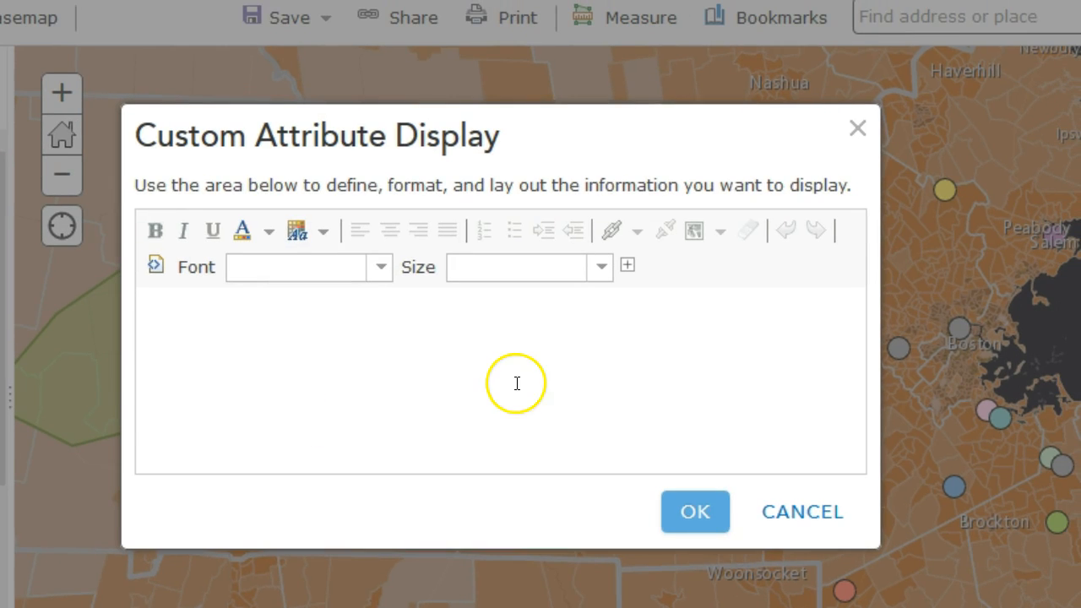
Enter the custom pop-up text "This is {name} which can be found at", inserting {name} as an attribute field
click(473, 356)
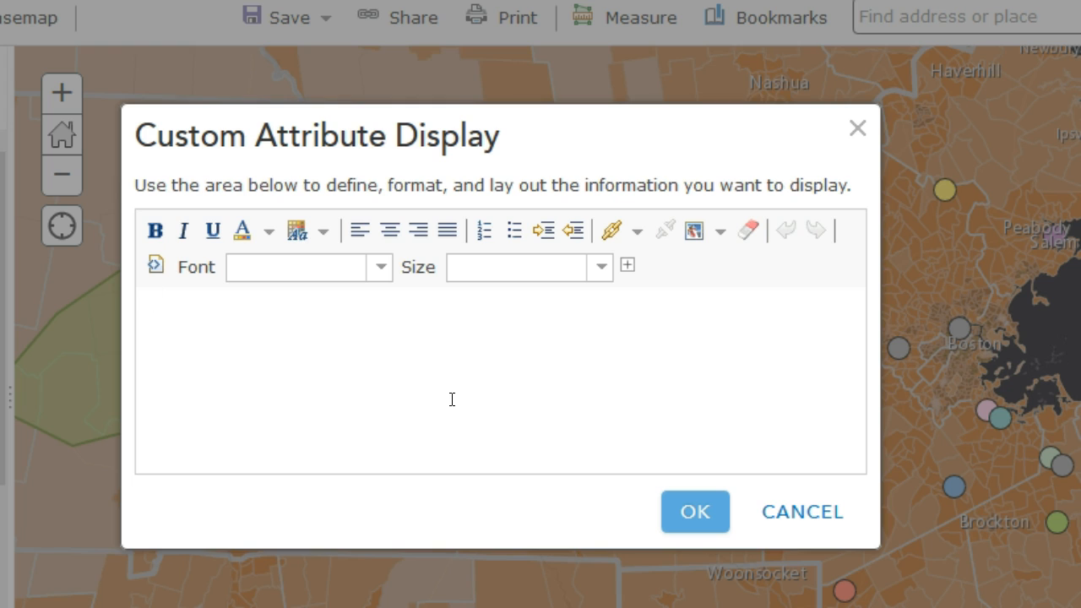
text(This is)
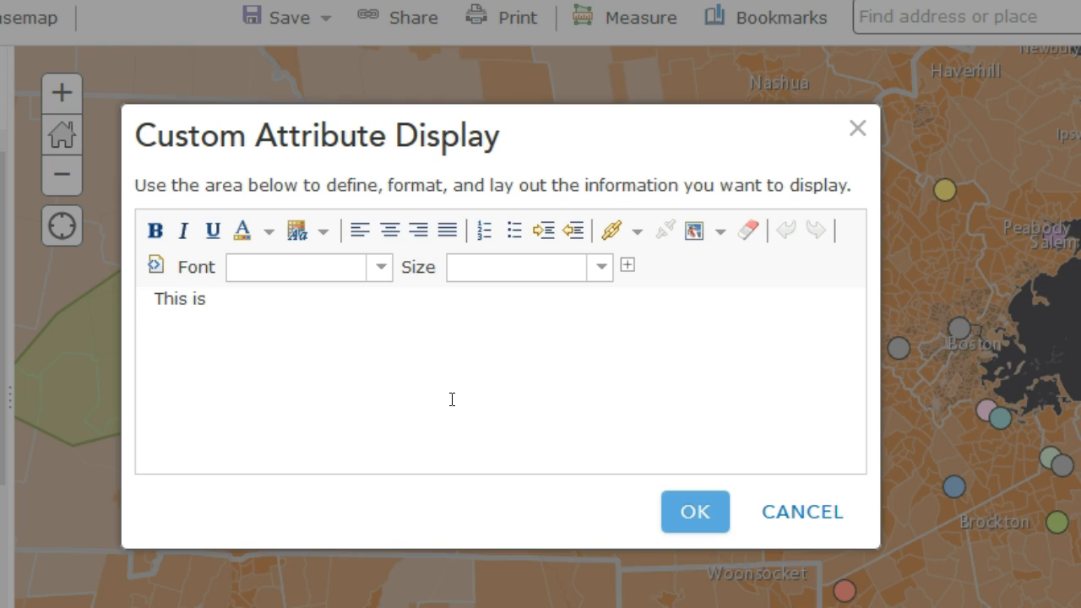
click(626, 269)
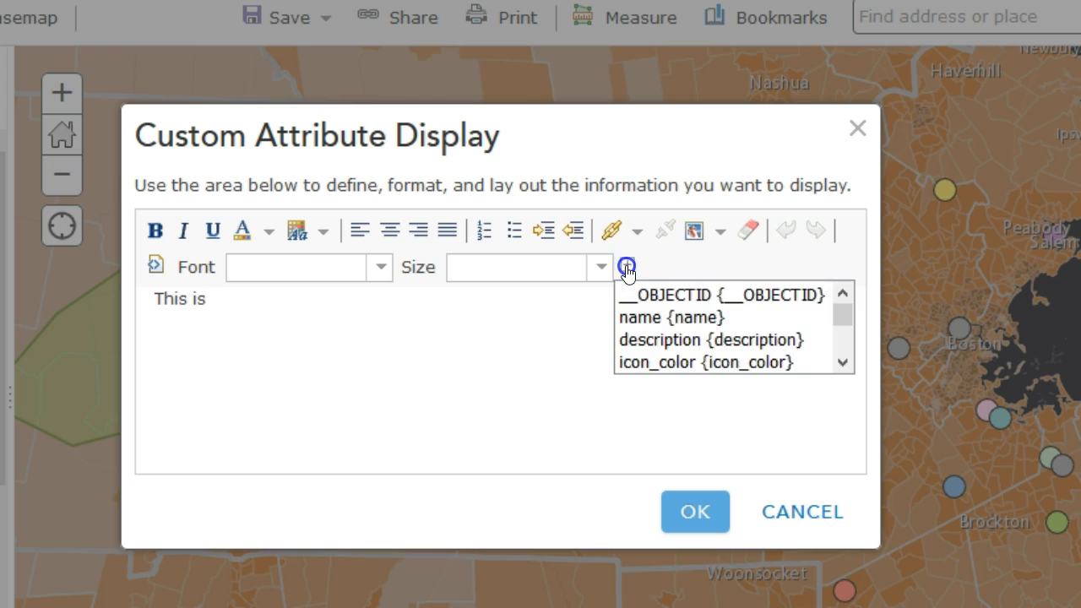
click(844, 365)
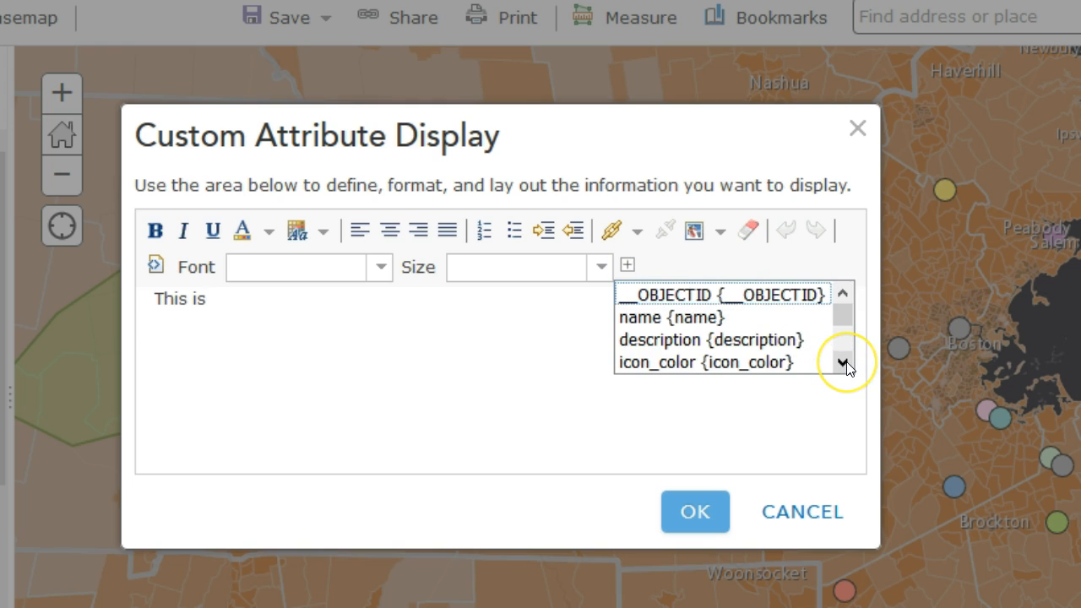
click(665, 325)
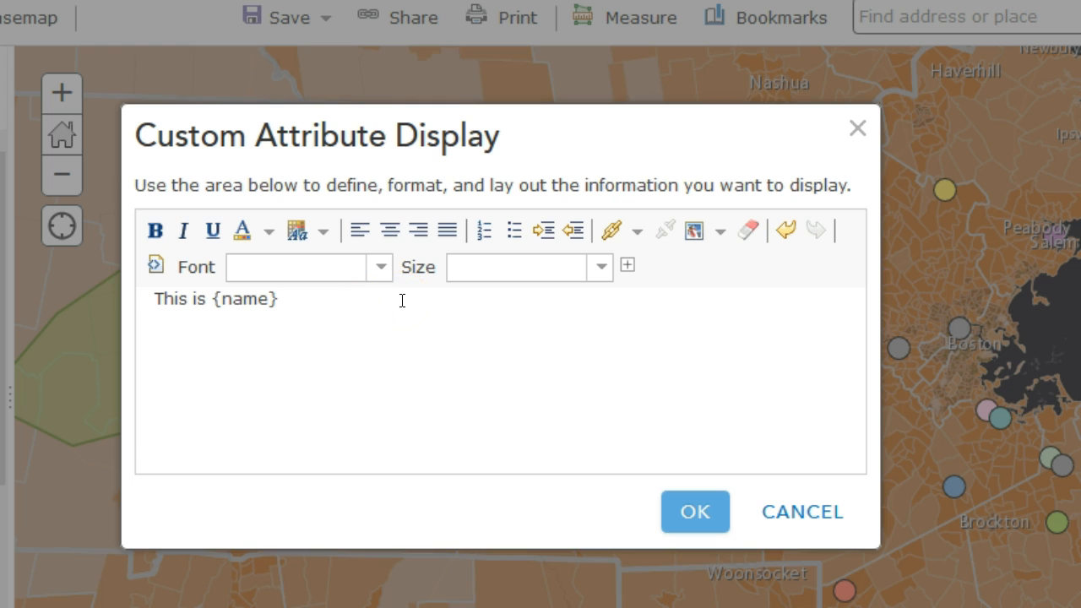
text(which can )
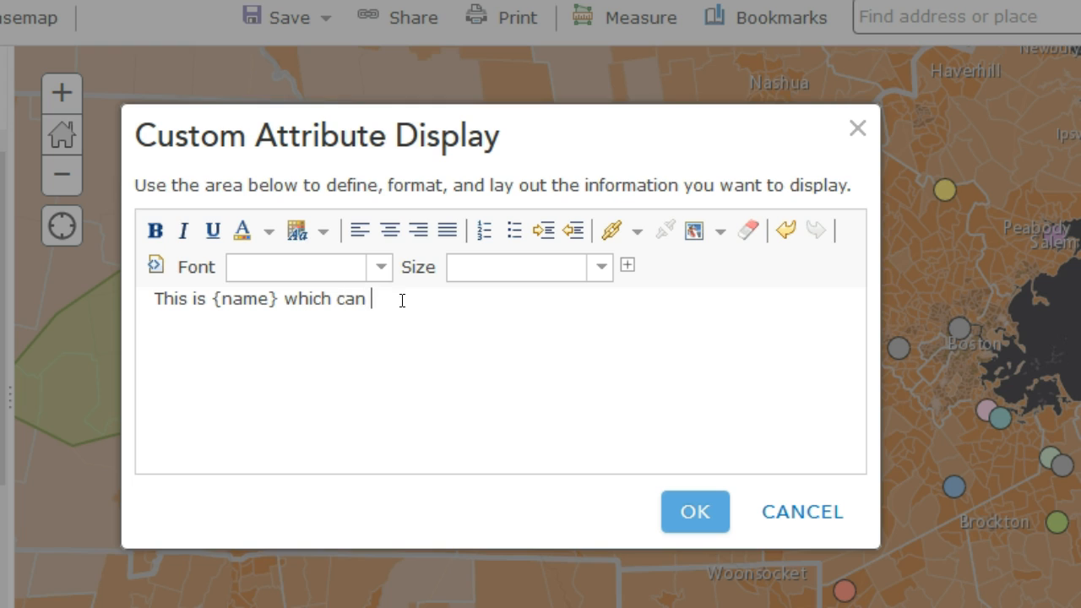
text(be found at)
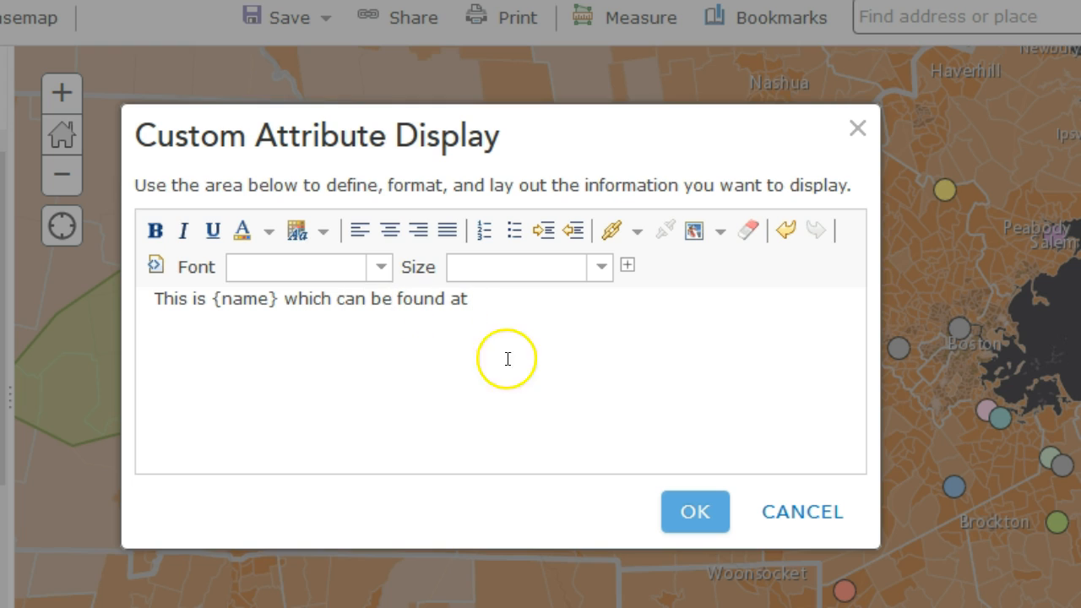
Complete the pop-up sentence with the {ADDRESS} field, the word "in", the {CITY} field and a full stop
click(628, 267)
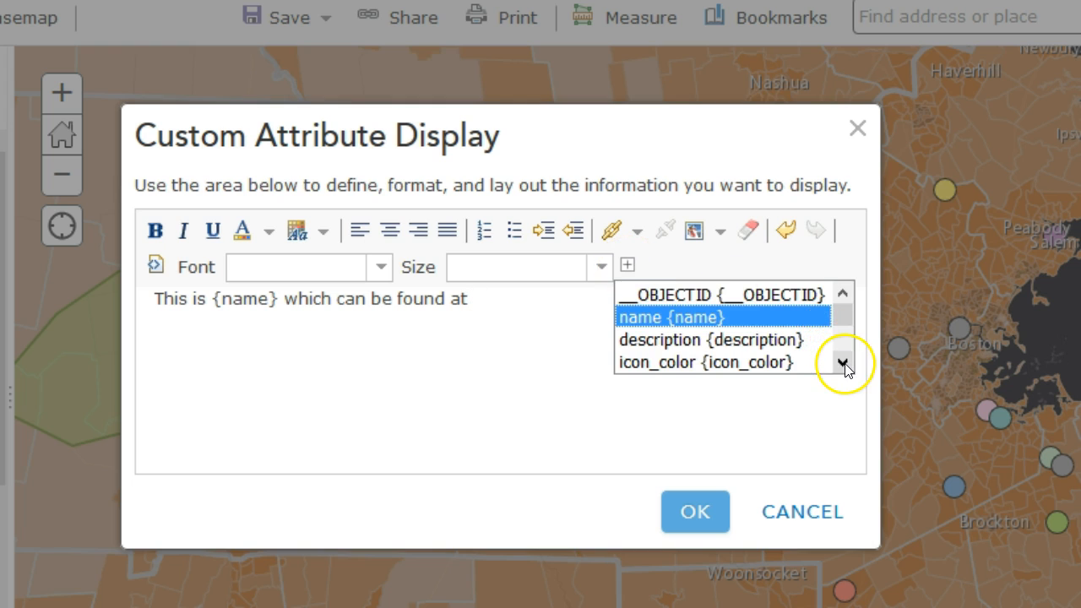
scroll(843, 363, down, 3)
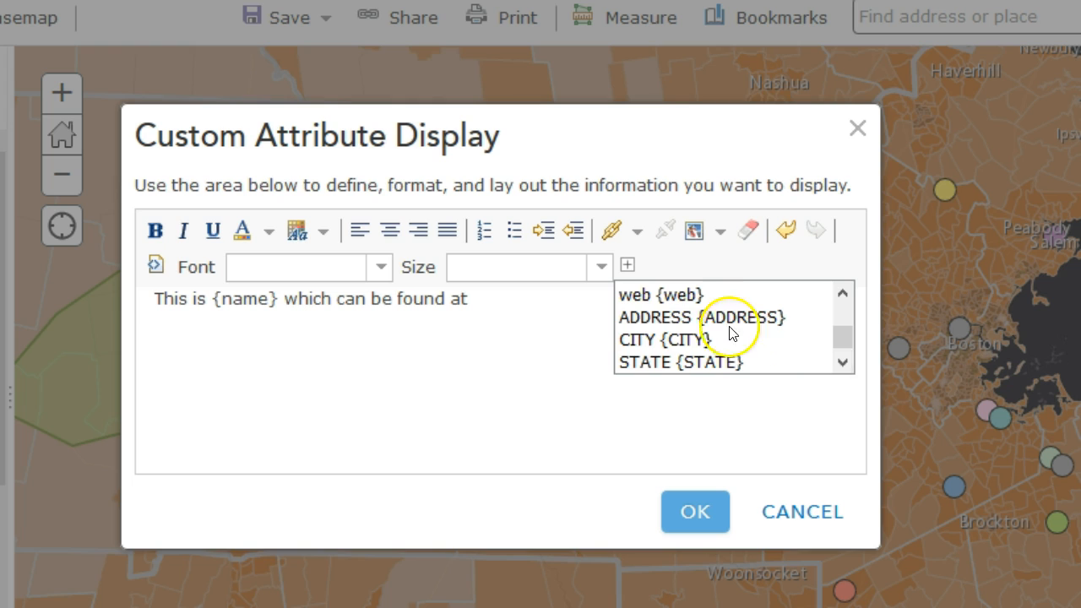
click(718, 319)
text(in)
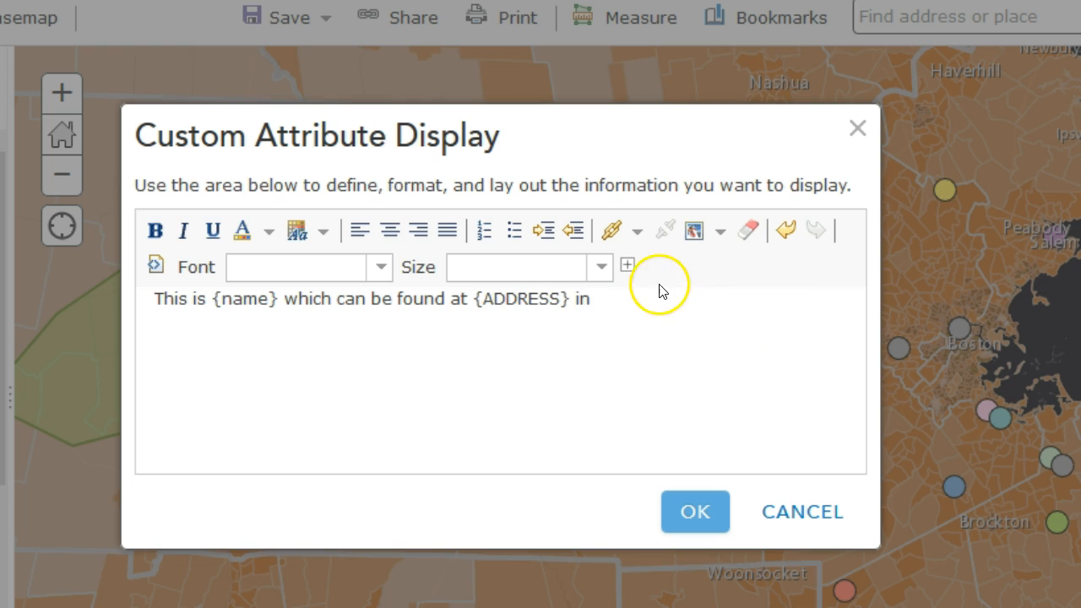
click(628, 266)
click(691, 342)
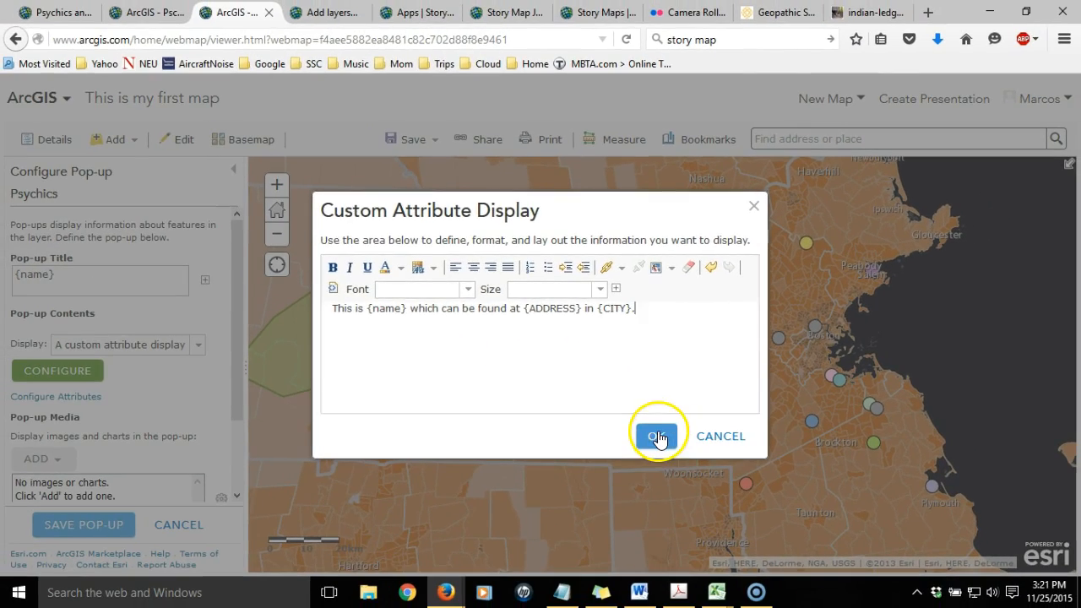
Save the Psychics layer's custom pop-up configuration and check the pop-up of the grey point just west of Boston
click(693, 506)
click(93, 532)
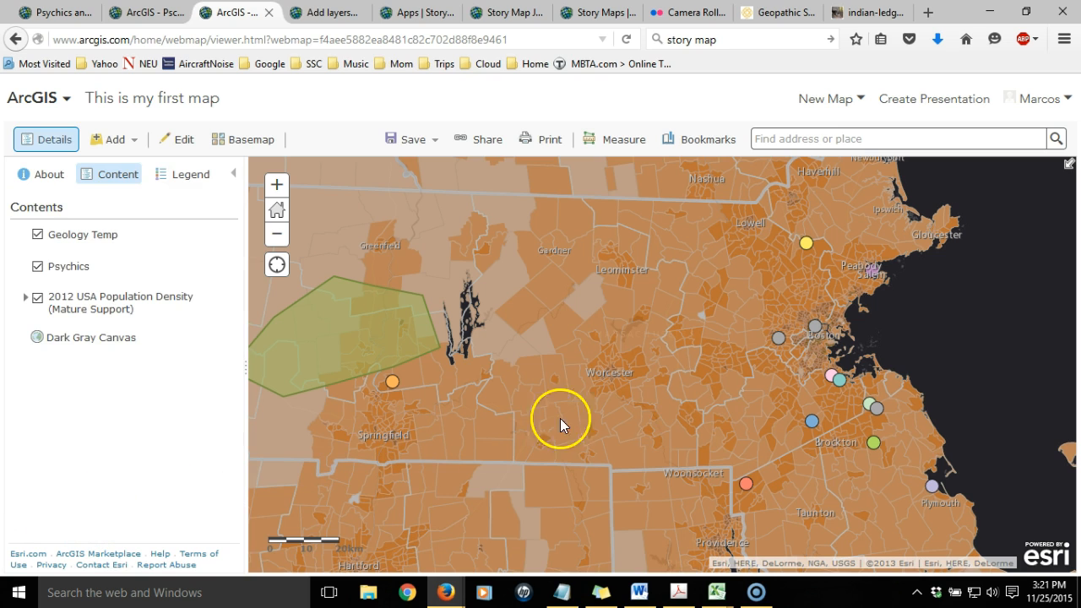
click(778, 338)
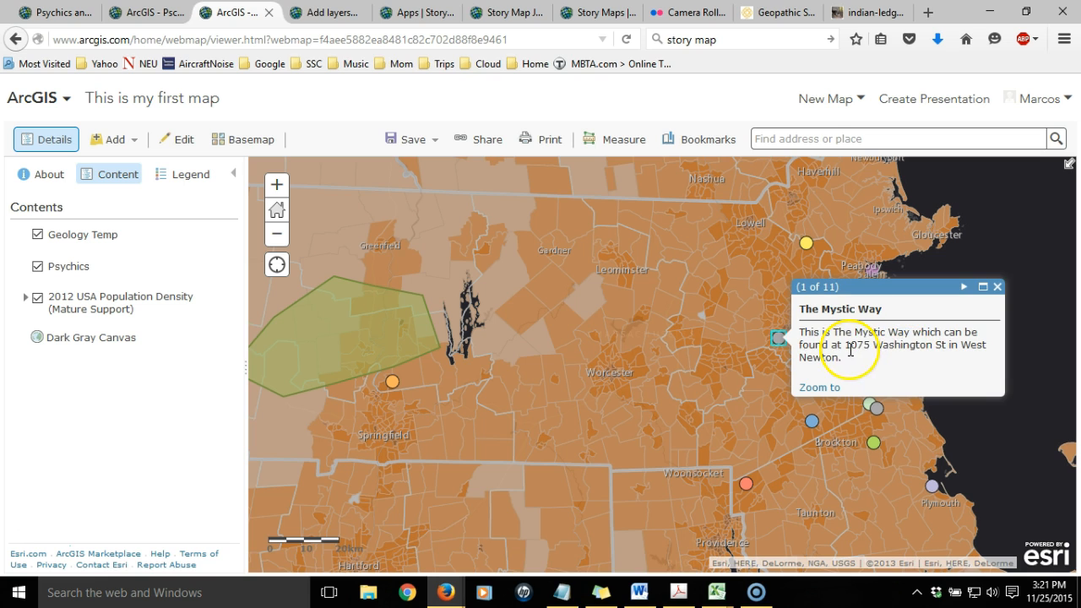
click(998, 288)
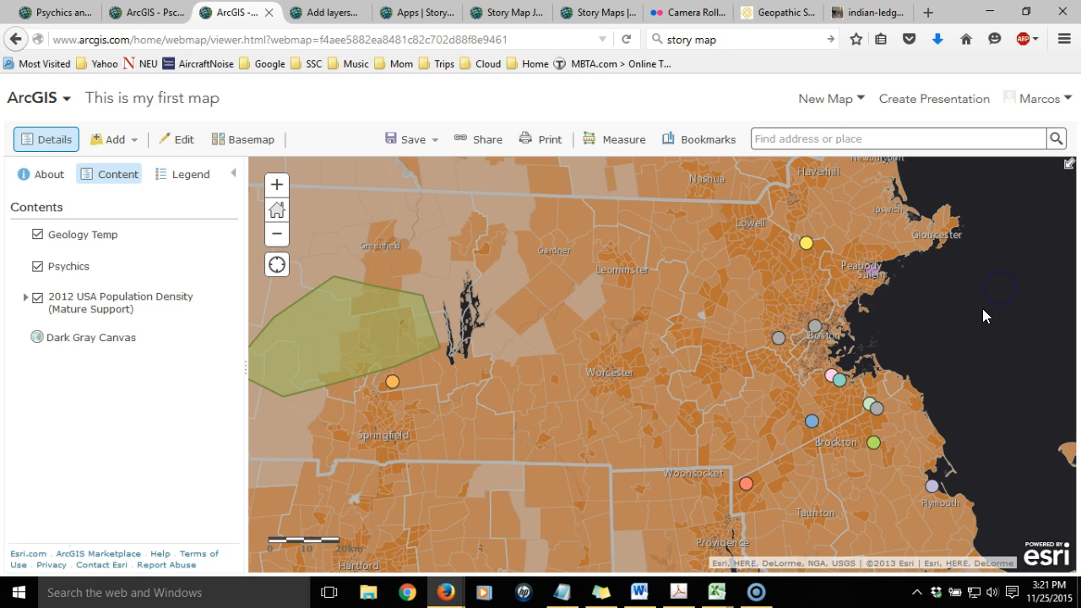
Check the custom pop-up text of the yellow point southeast of Lowell
click(807, 242)
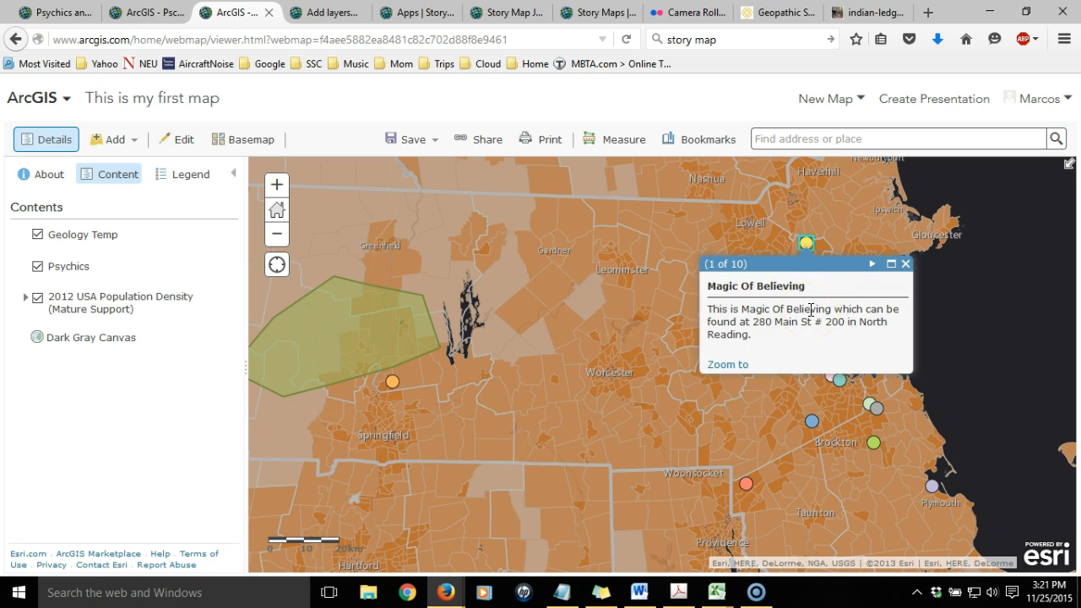
click(906, 264)
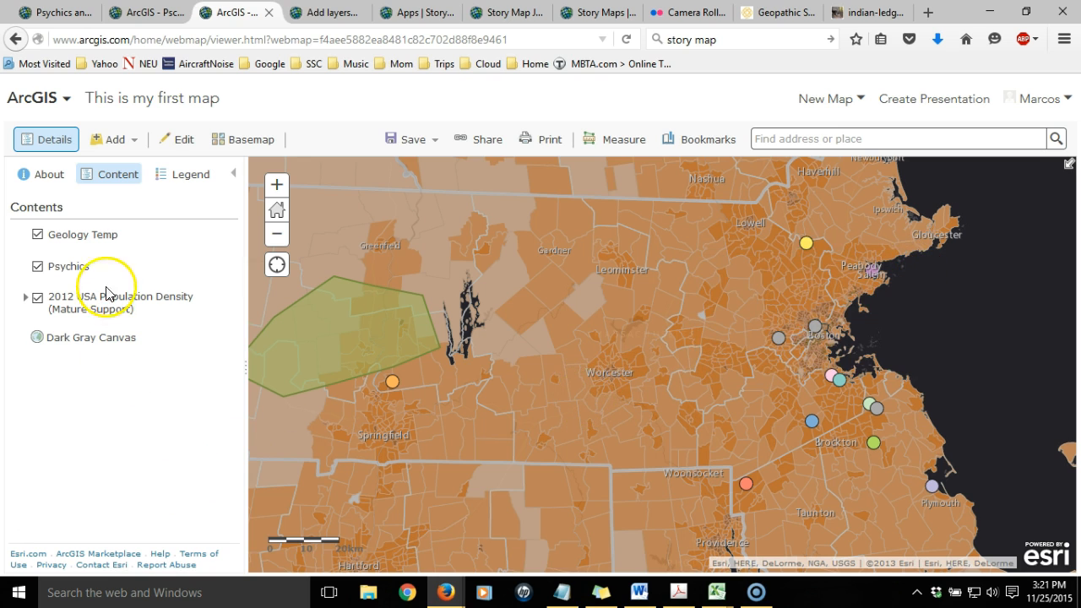
Reopen the Psychics layer's pop-up configuration and add an image to its pop-up media
mouse_move(113, 272)
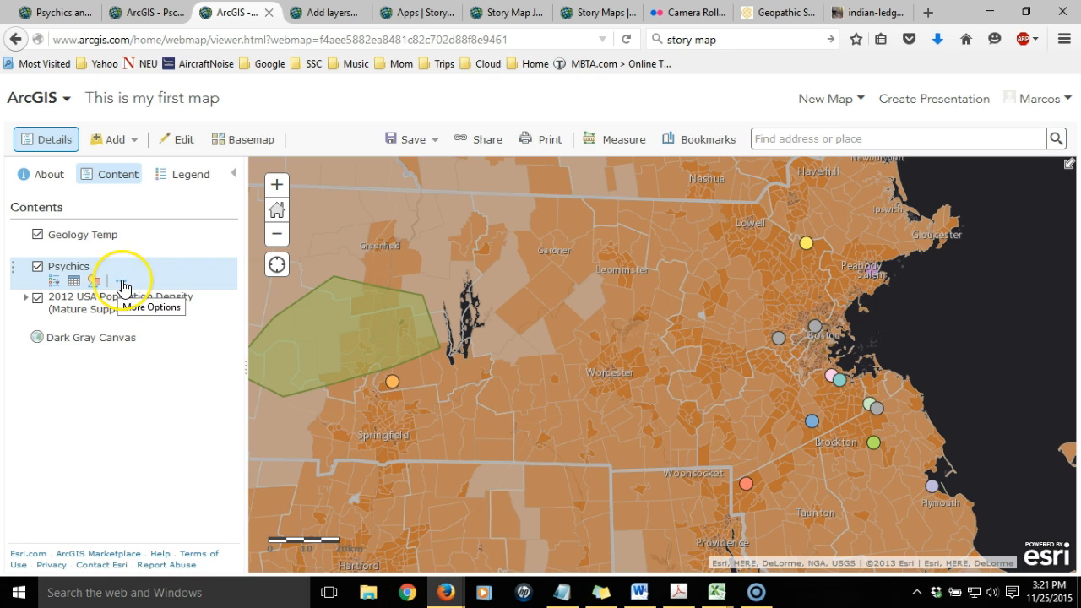
click(122, 282)
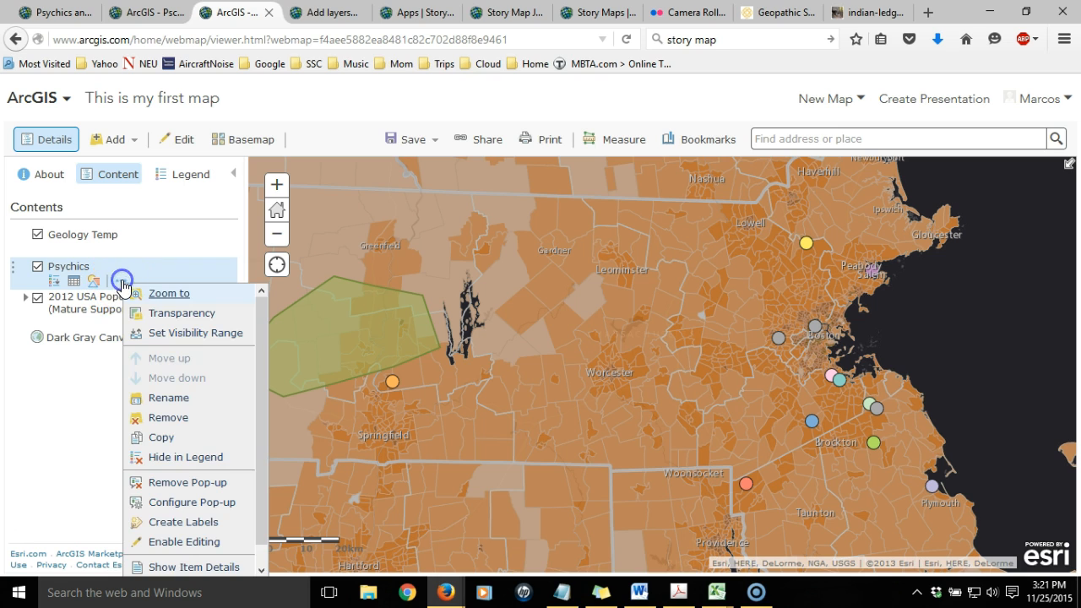
click(203, 503)
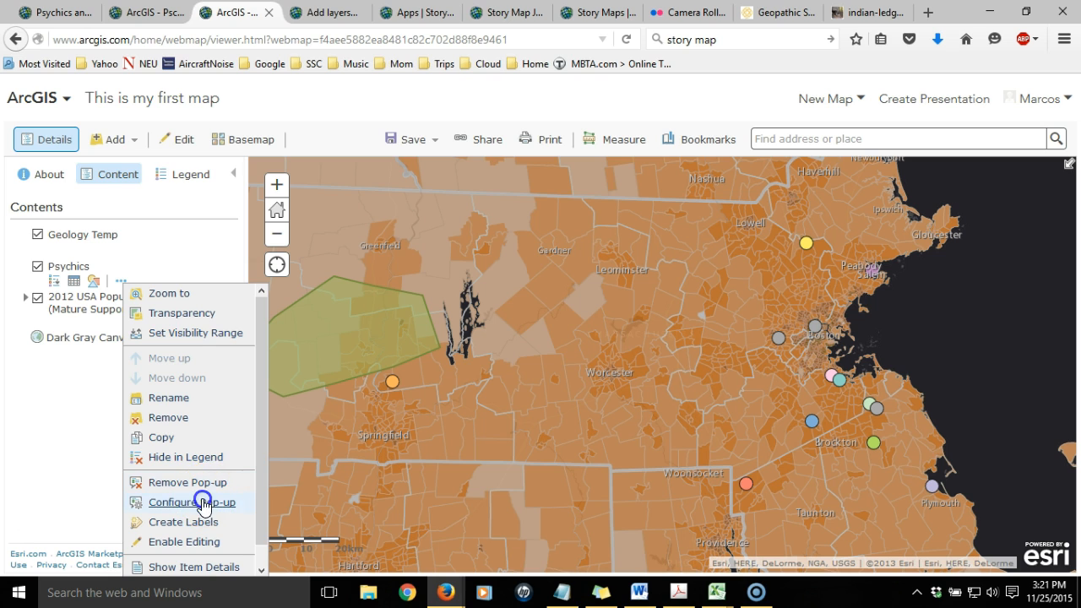
drag(238, 396, 244, 476)
click(122, 403)
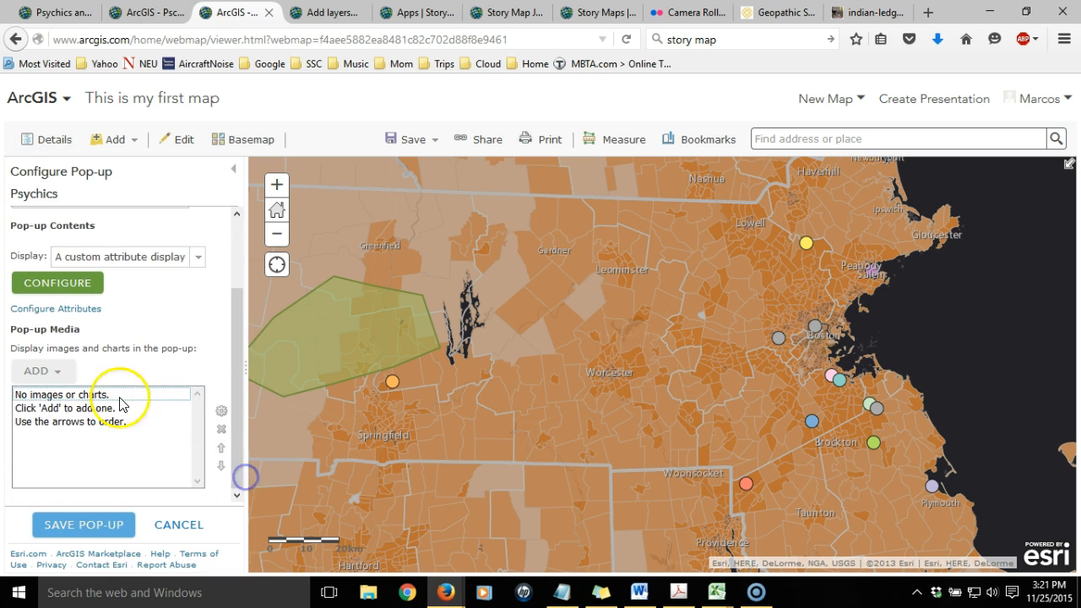
click(54, 370)
click(46, 394)
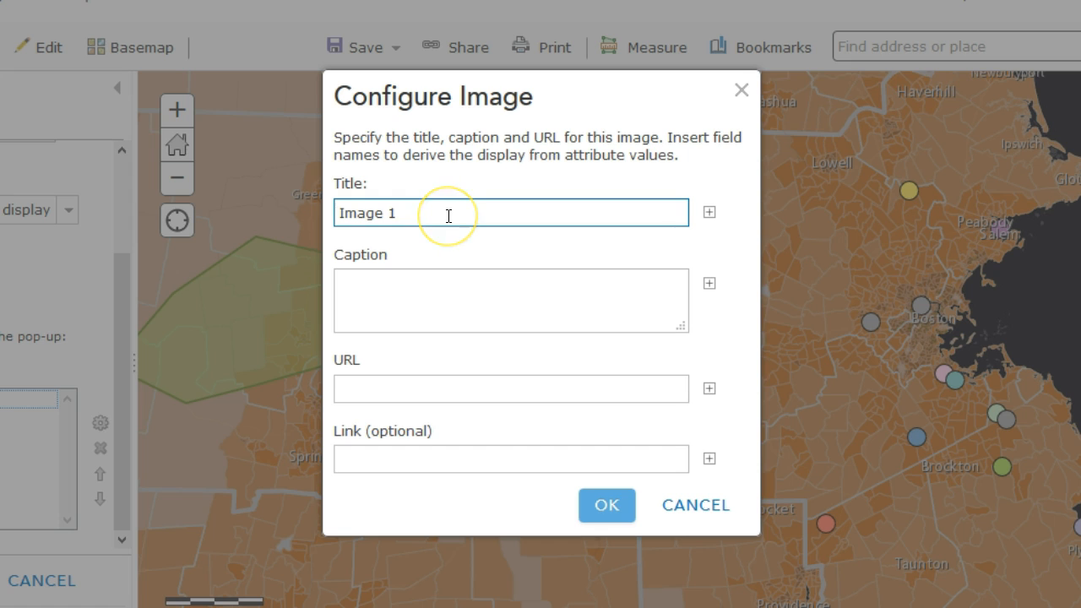
Replace the pop-up image's default title with the {name} field
drag(381, 208, 302, 211)
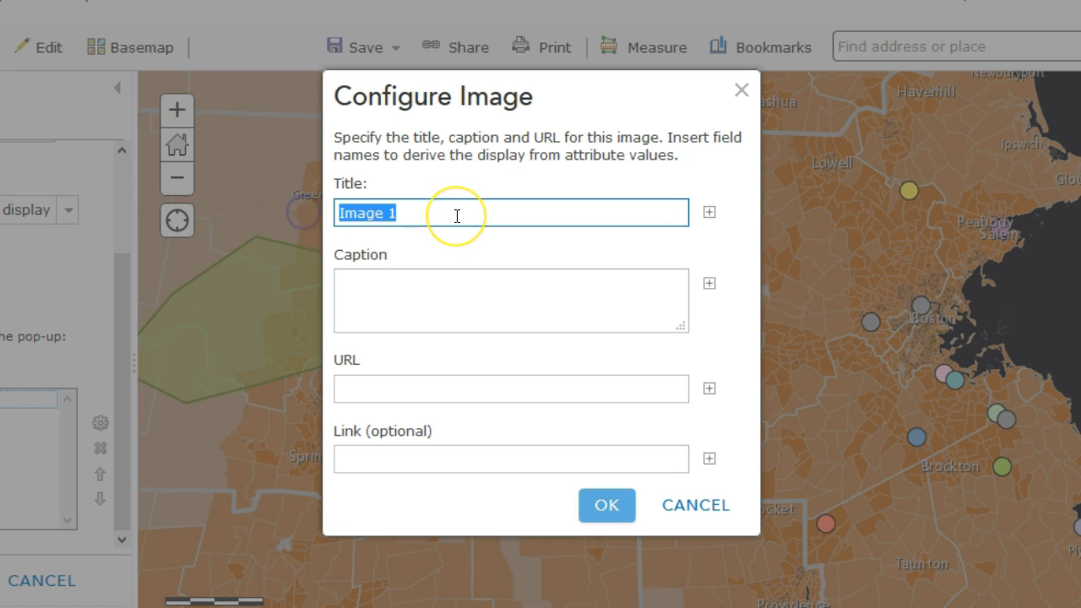
key(BackSpace)
click(709, 212)
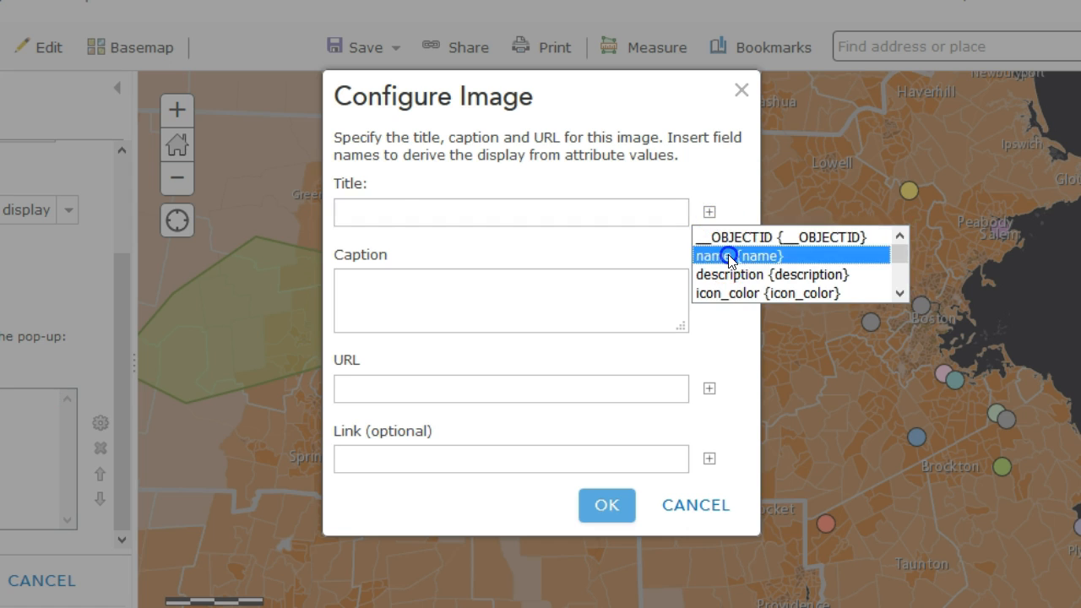
click(726, 255)
click(576, 297)
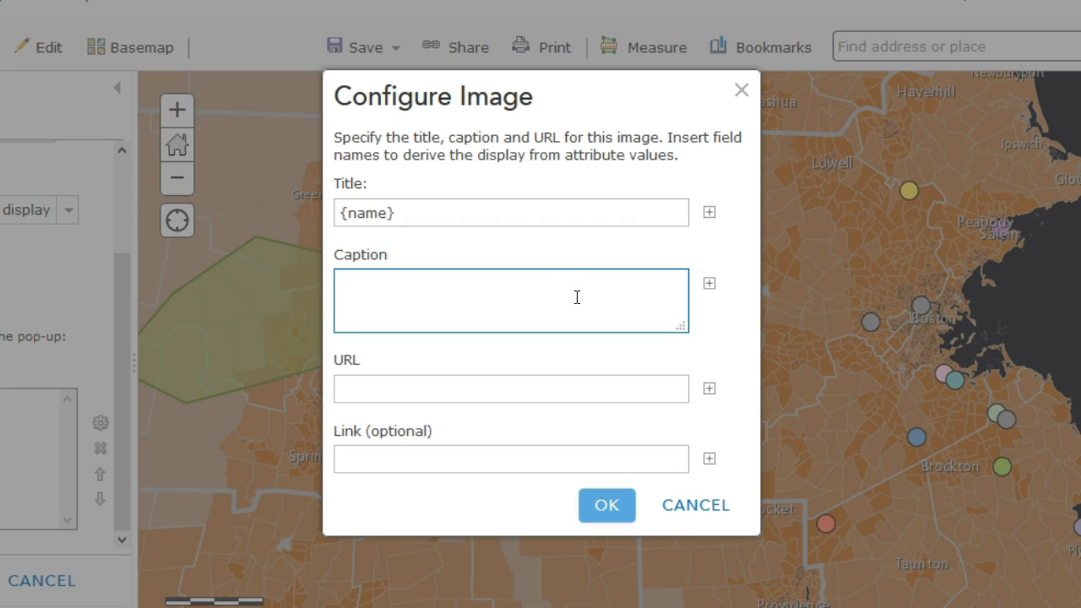
click(709, 284)
click(724, 254)
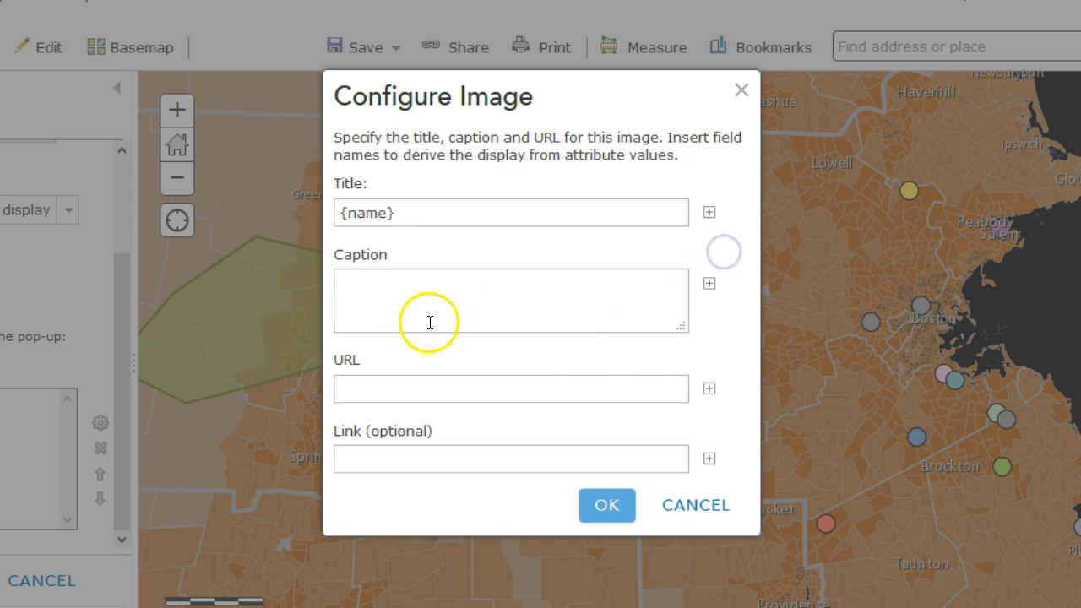
Set the pop-up image's URL to the {thumb_url} field
click(560, 394)
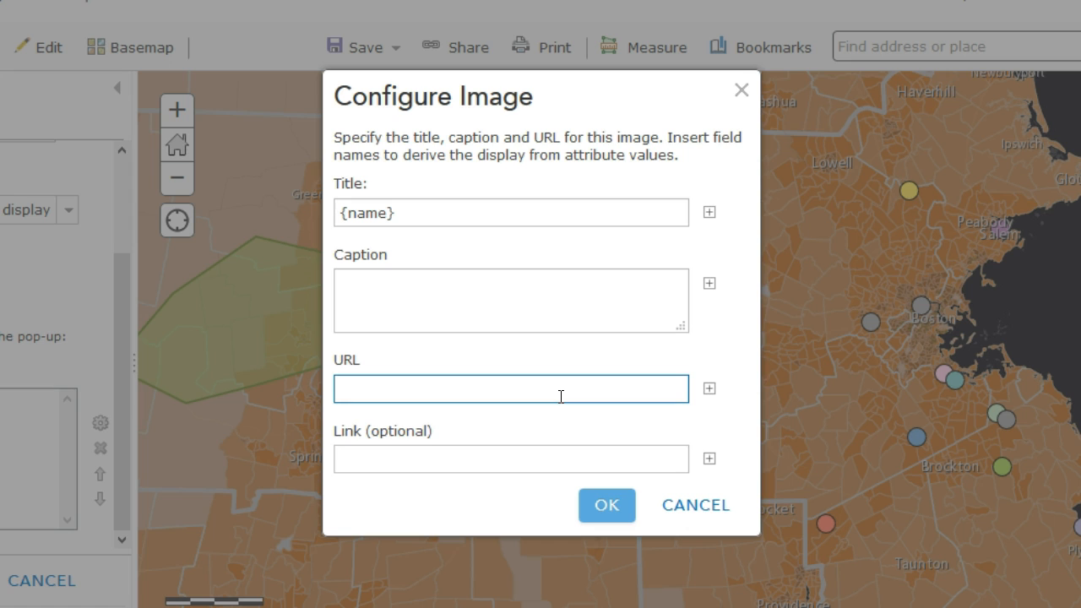
click(712, 389)
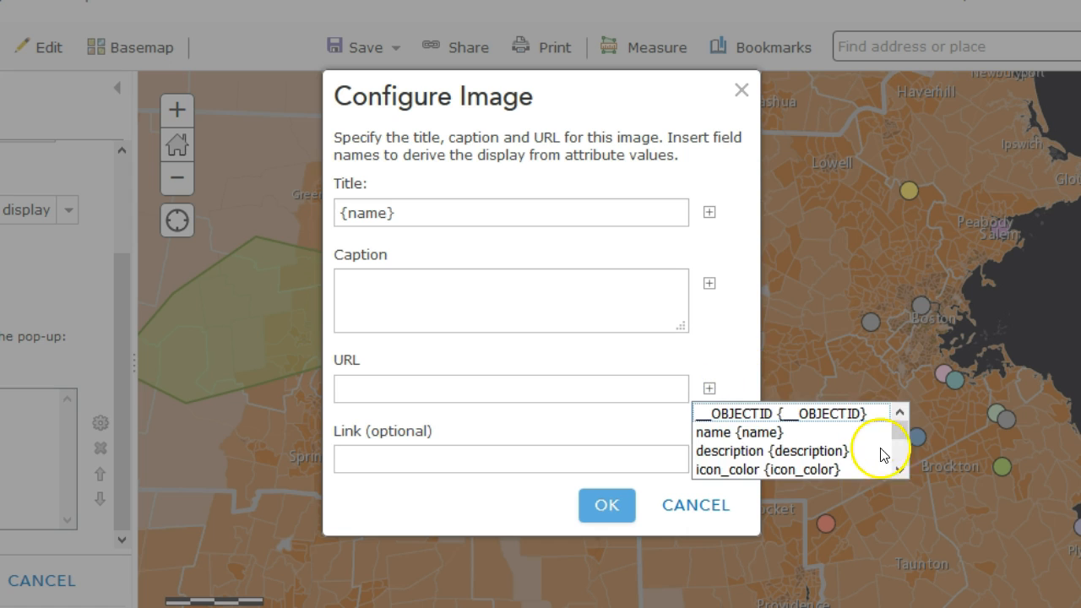
click(901, 469)
click(902, 469)
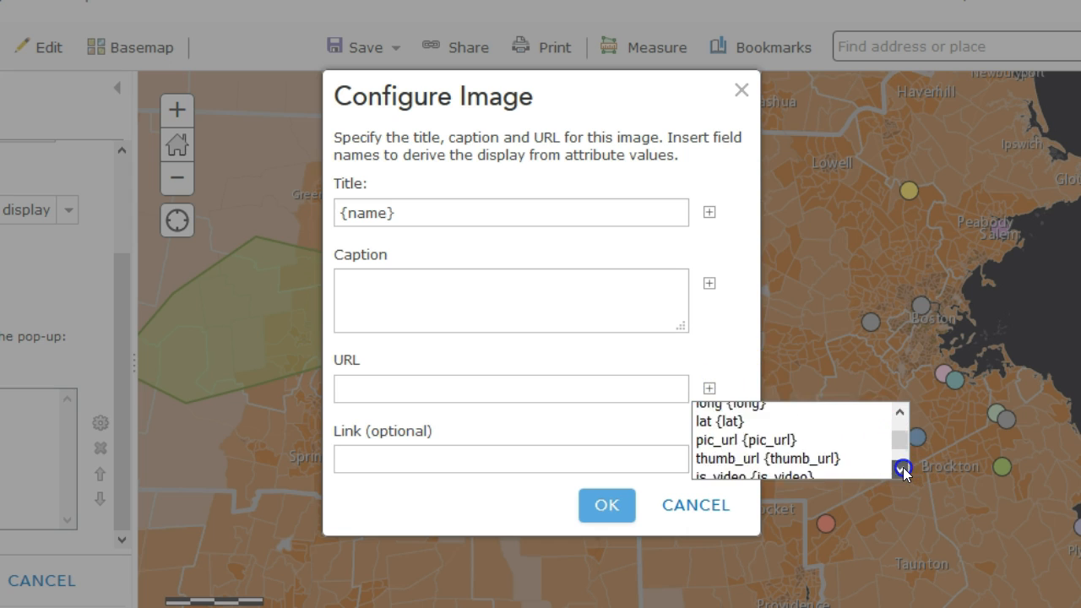
click(902, 469)
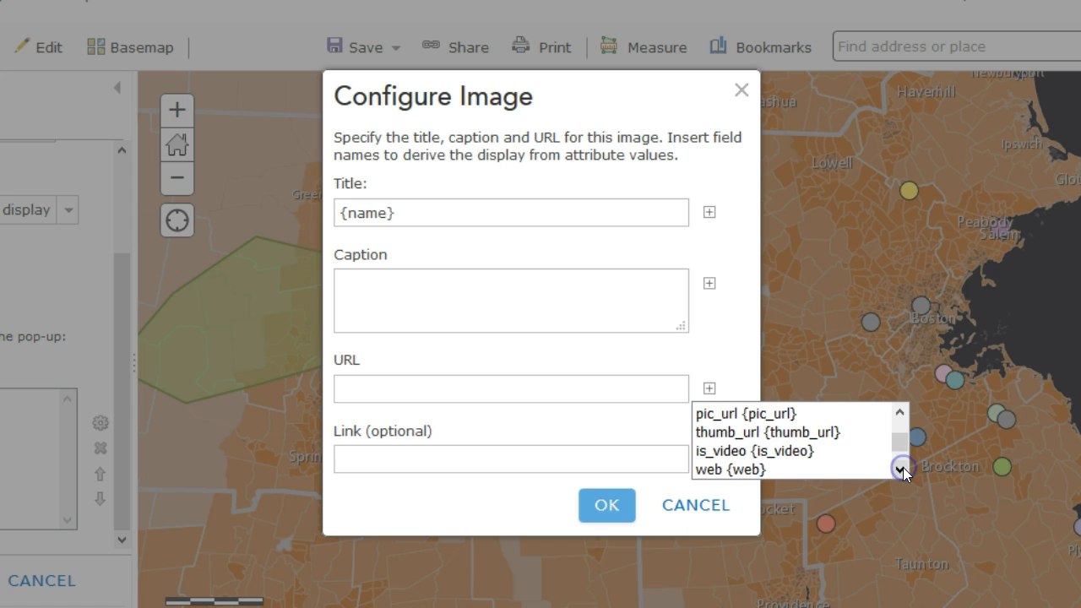
click(792, 433)
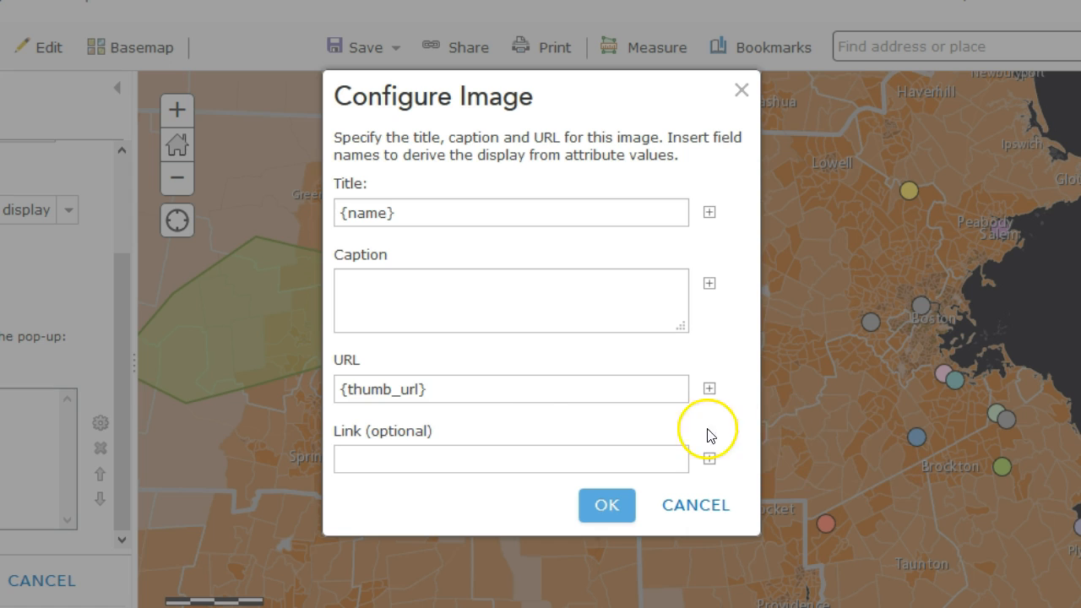
Set the pop-up image's optional link to the {web} field and accept the image configuration
click(464, 459)
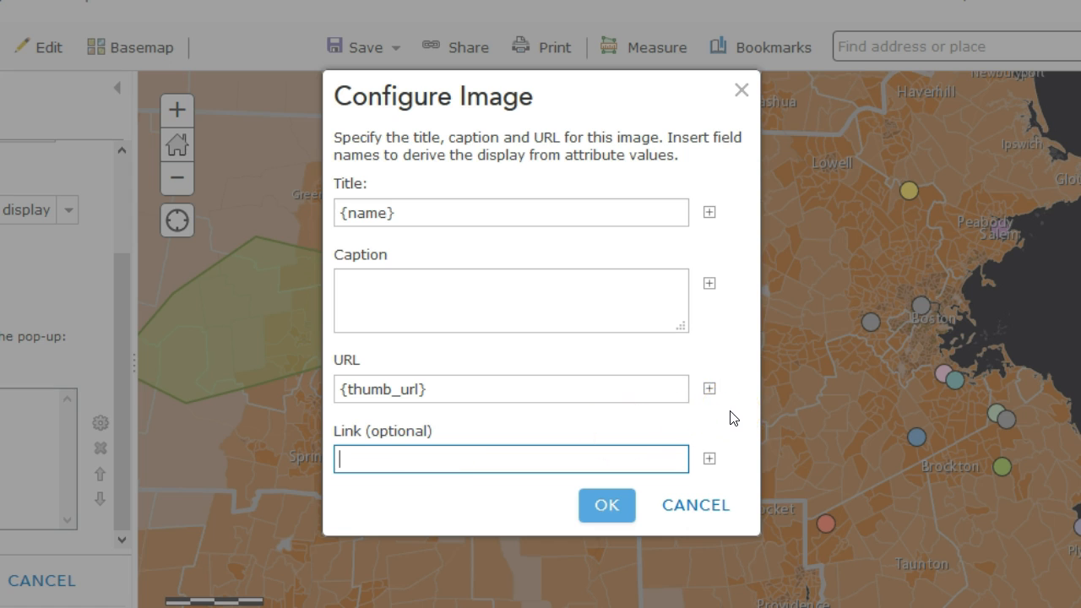
click(710, 459)
click(901, 541)
click(901, 541)
click(733, 485)
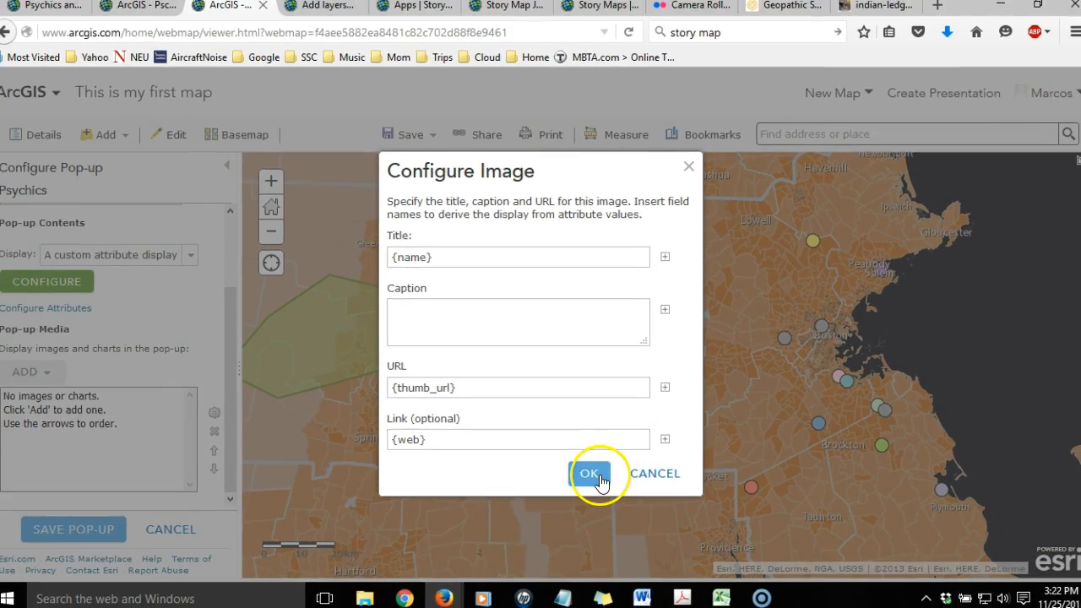
click(606, 506)
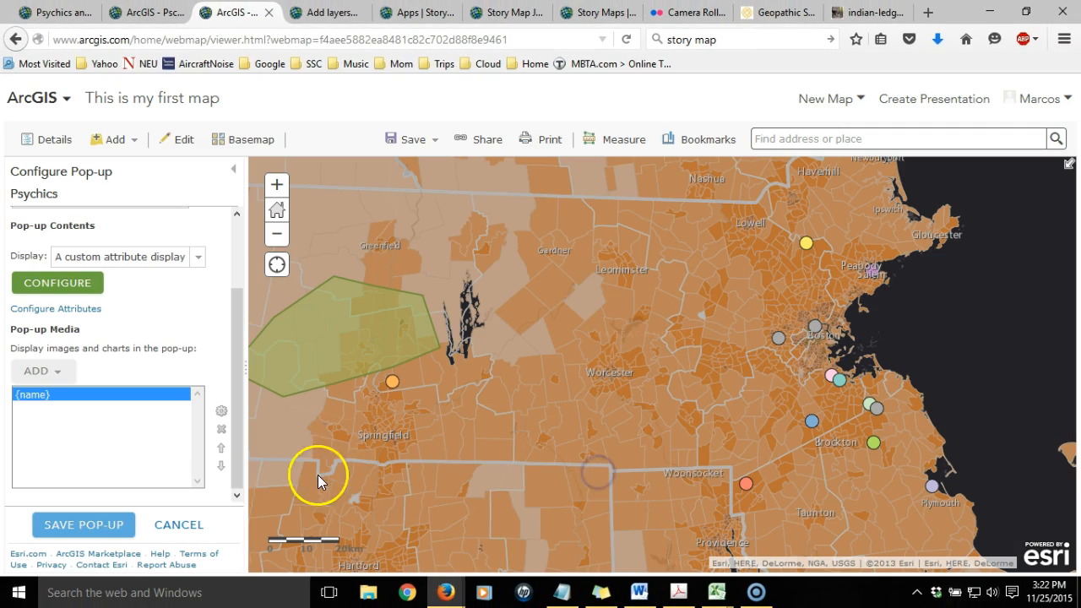
Save the Psychics pop-up configuration and test the image link in the pop-up of the yellow point southeast of Lowell
click(115, 522)
click(856, 262)
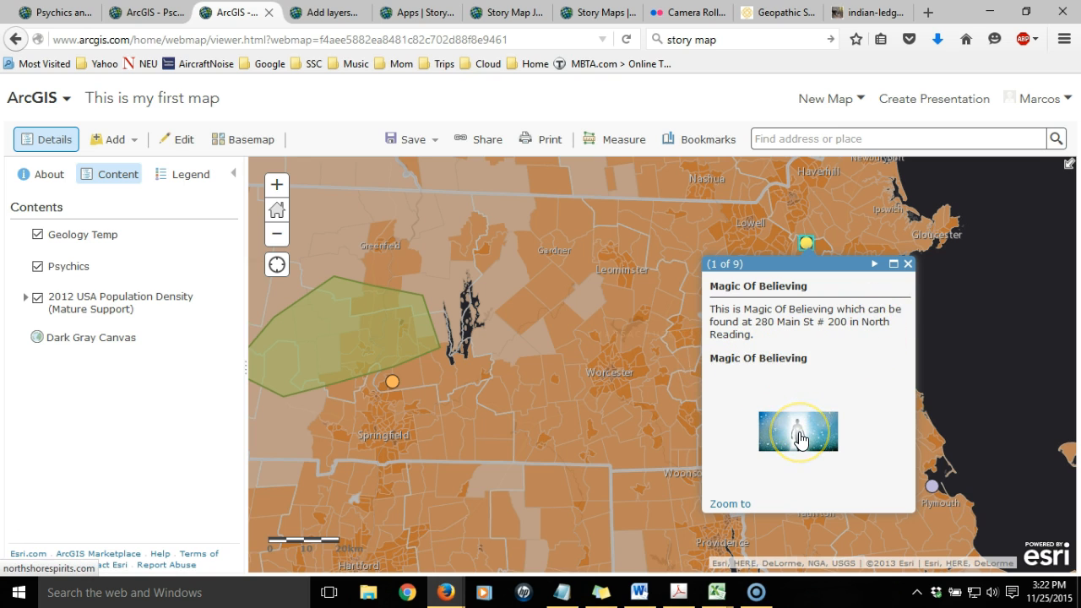
click(800, 434)
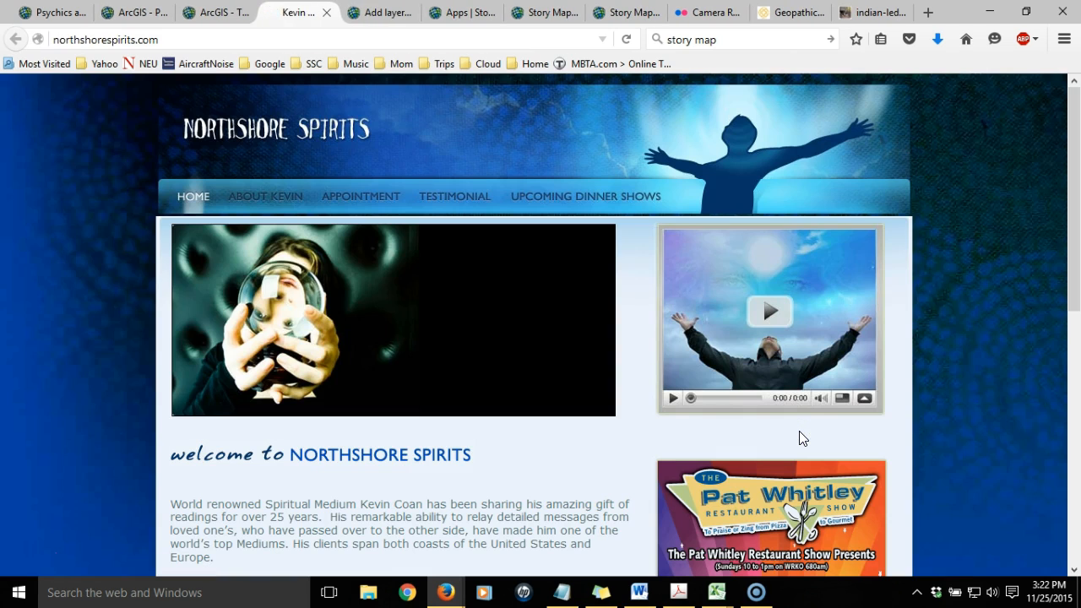
click(326, 12)
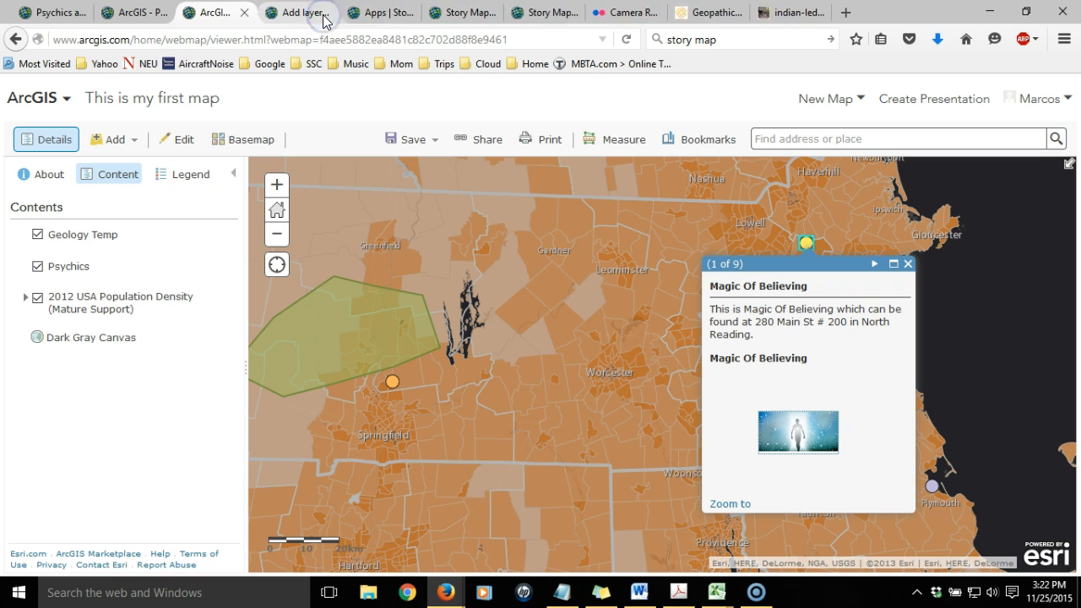
click(908, 264)
Save the web map and save the Psychics layer with its pop-up settings
click(410, 140)
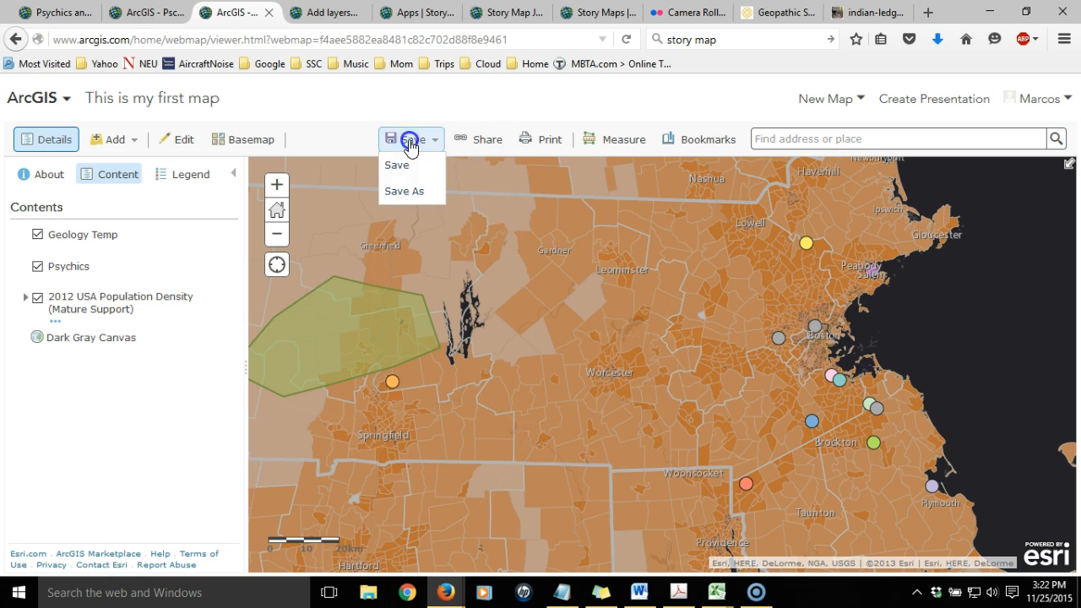
click(407, 165)
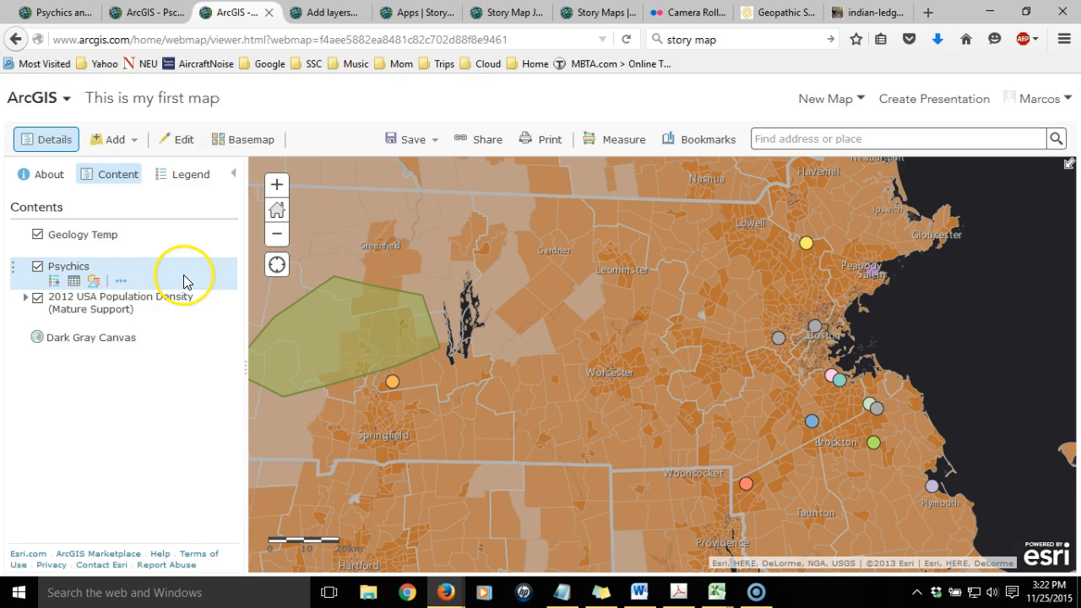
click(121, 283)
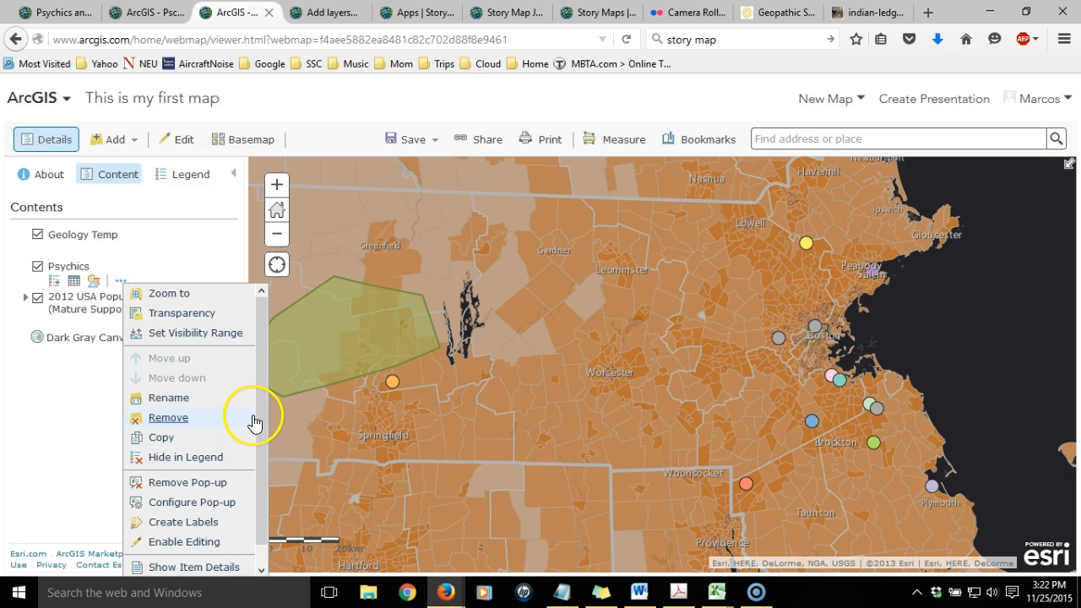
scroll(262, 417, down, 1)
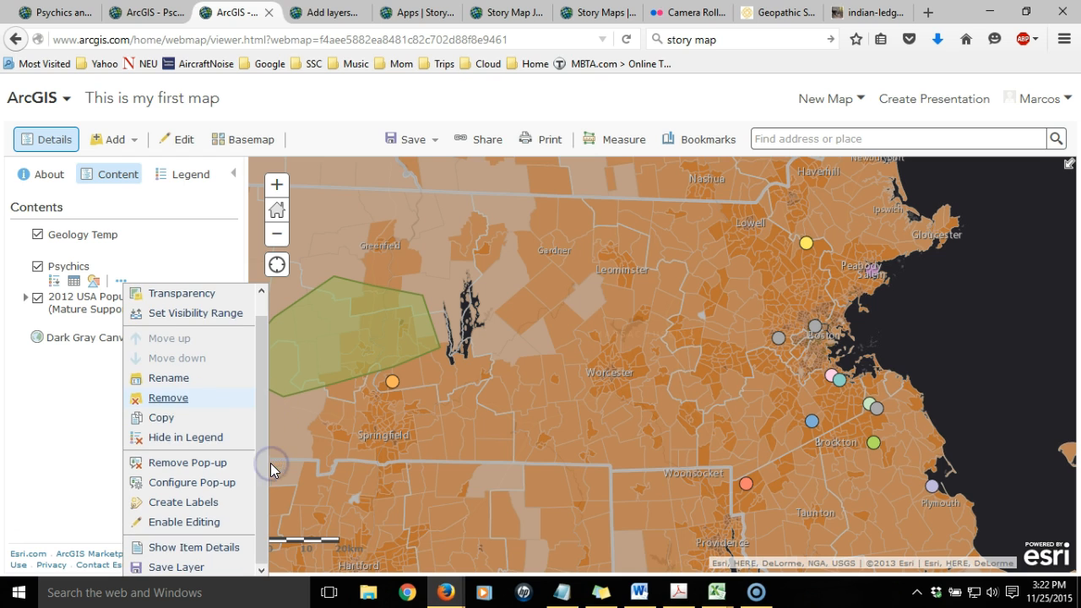
click(175, 569)
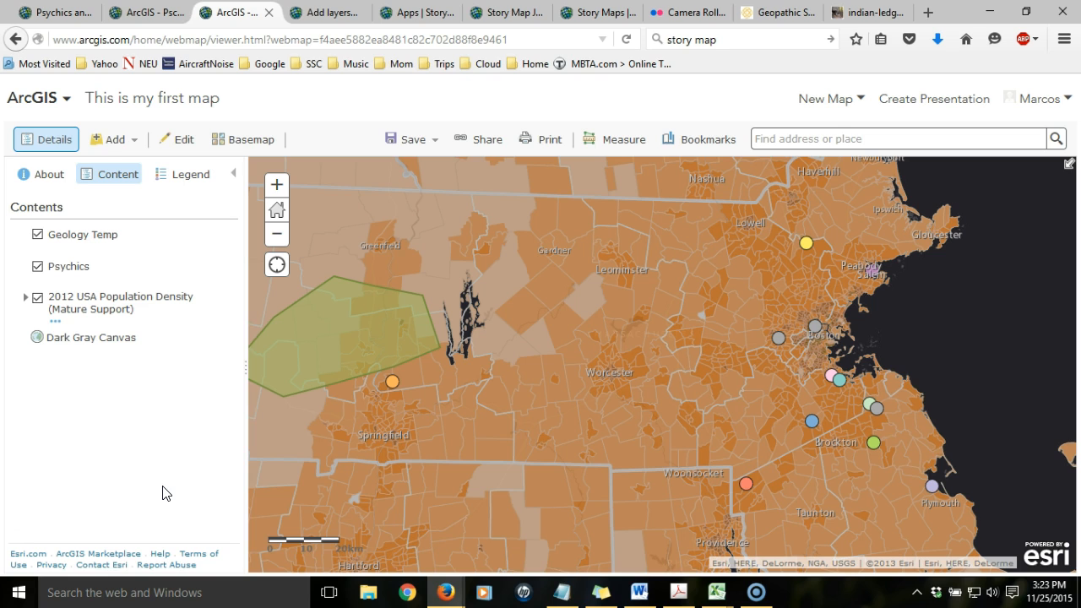
Check the text and image in the pop-up of the orange point north of Springfield
click(395, 382)
click(499, 362)
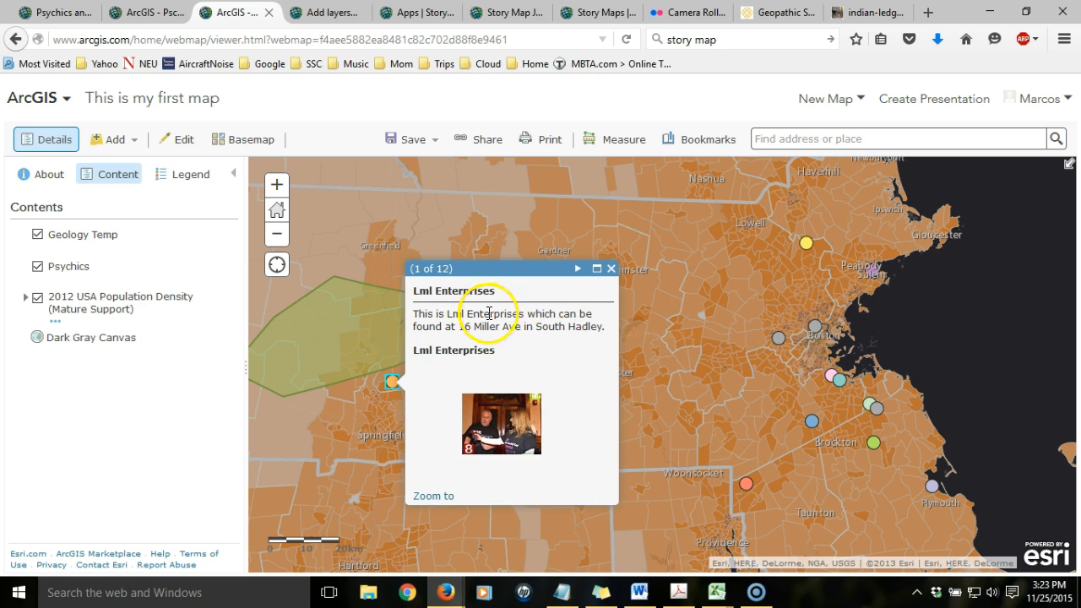
click(611, 271)
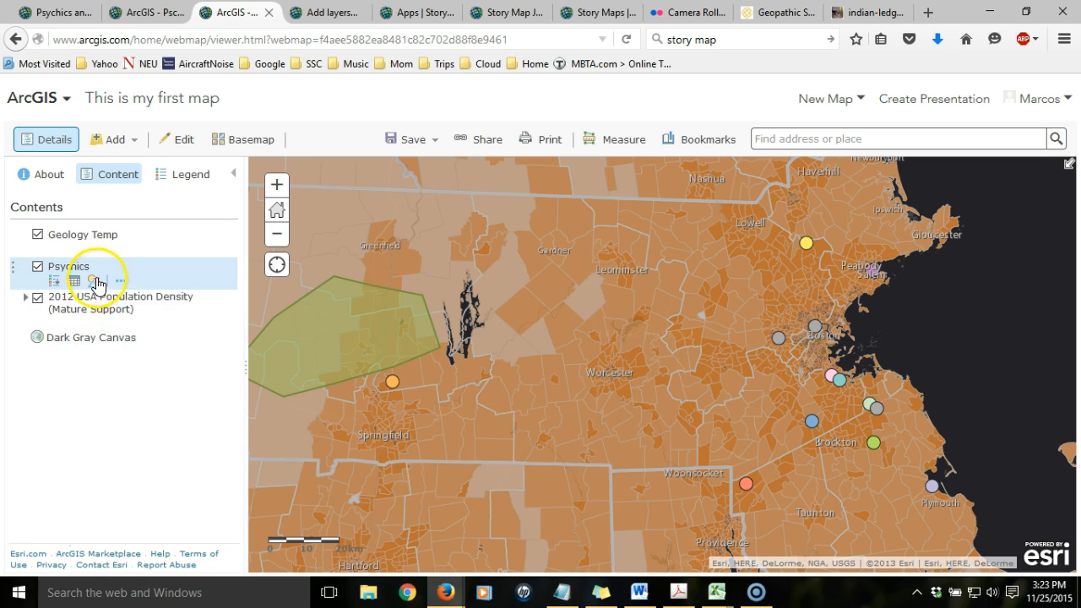
Enable editing on the Psychics layer, review the editable attributes of the orange point north of Springfield, and return to the map contents
click(120, 283)
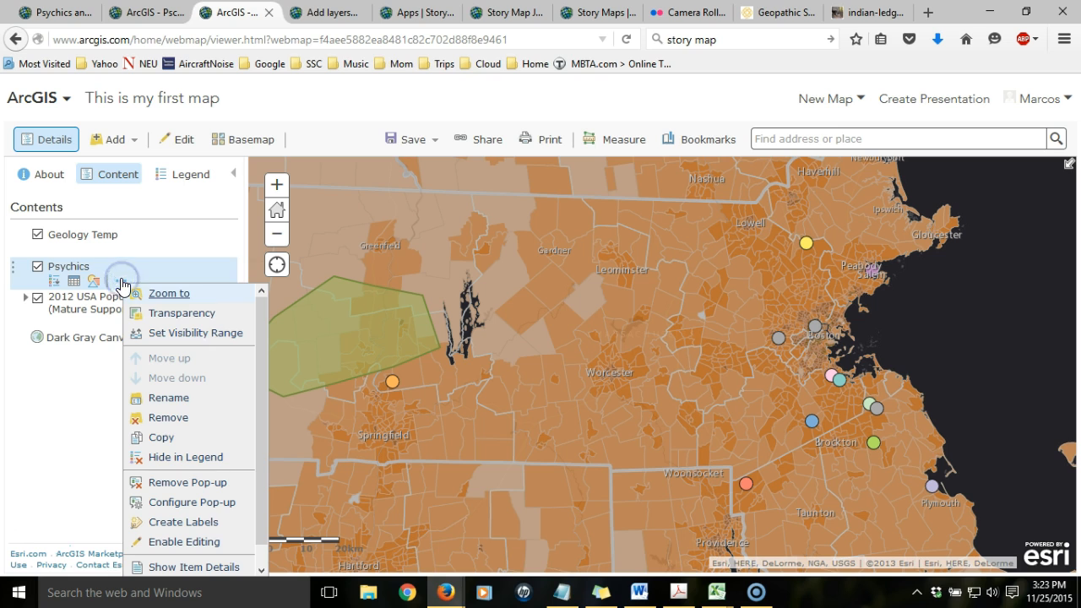
click(203, 550)
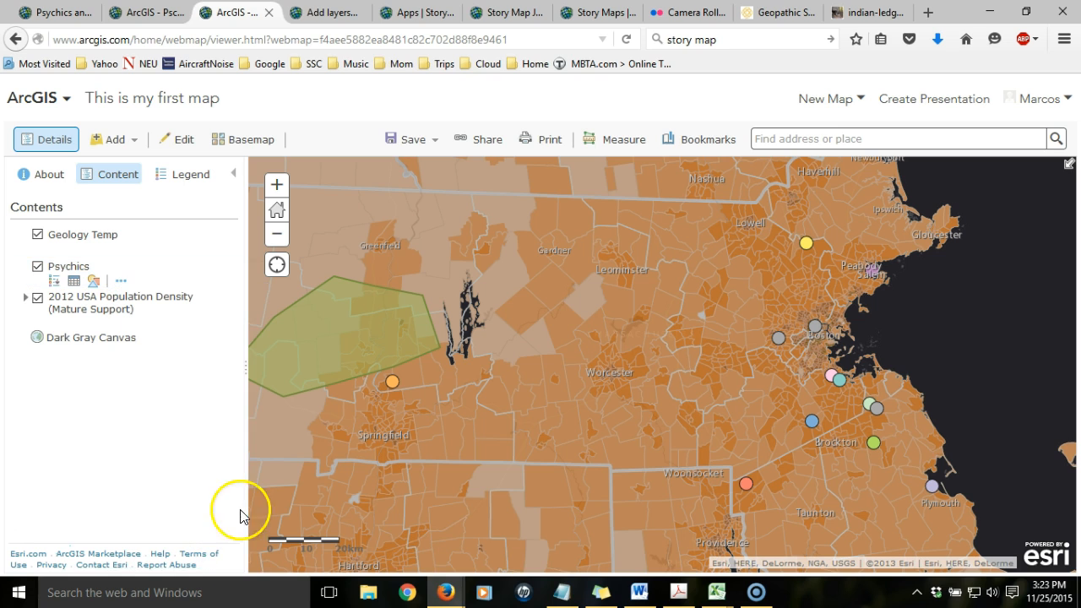
click(392, 382)
click(472, 497)
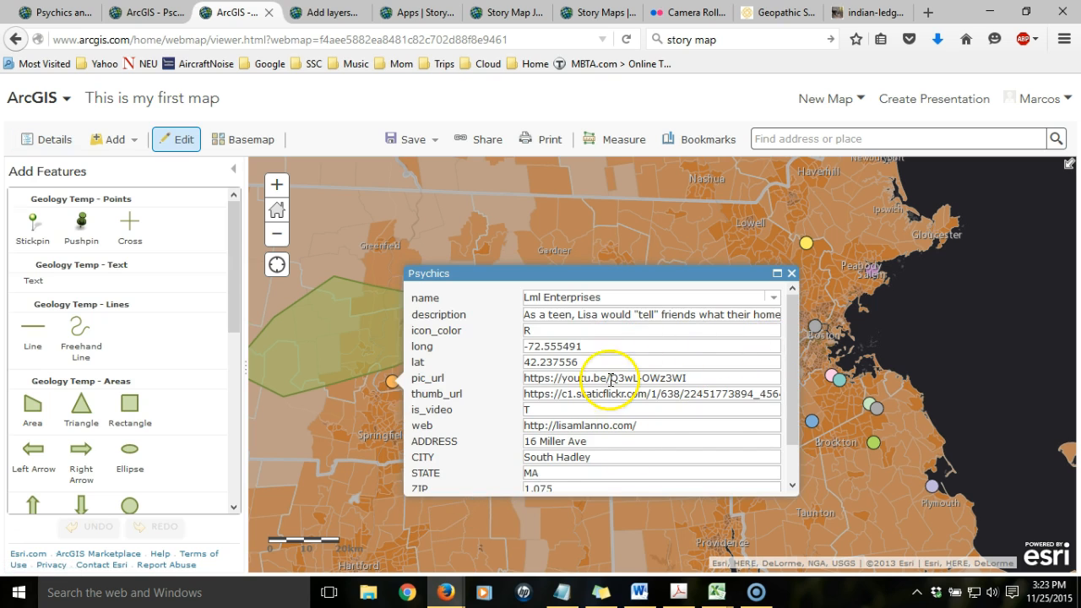
mouse_move(788, 365)
mouse_down()
mouse_move(787, 425)
mouse_move(786, 354)
mouse_up()
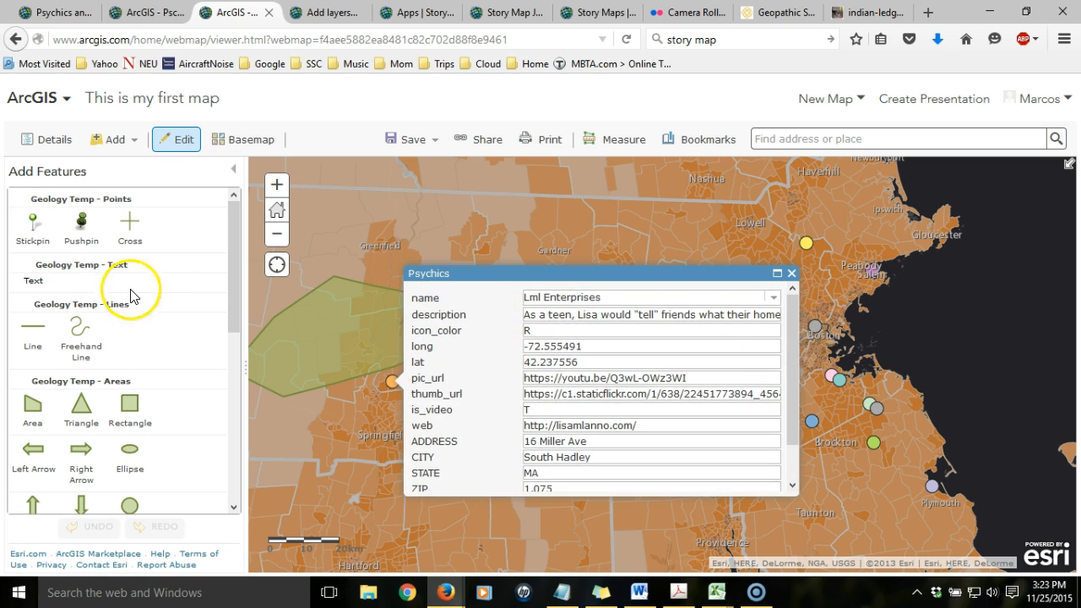
drag(792, 353, 792, 389)
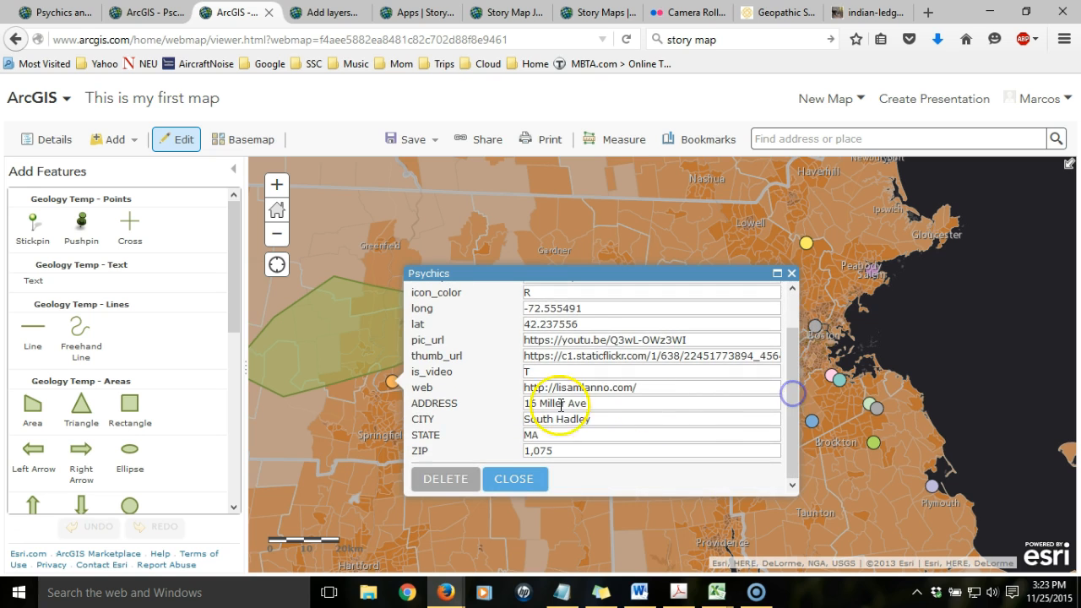
click(505, 478)
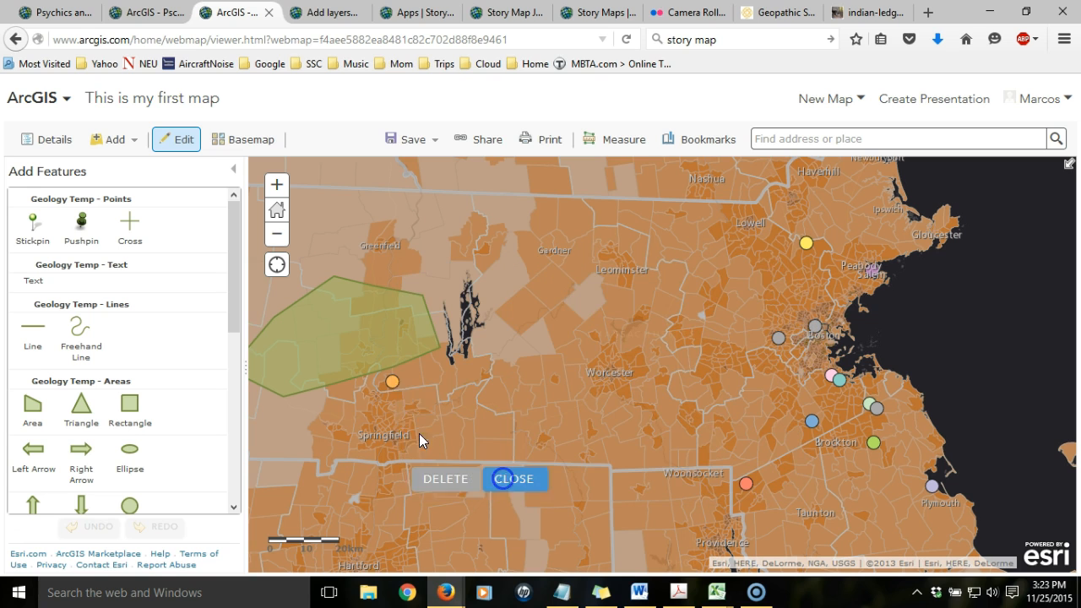
click(233, 169)
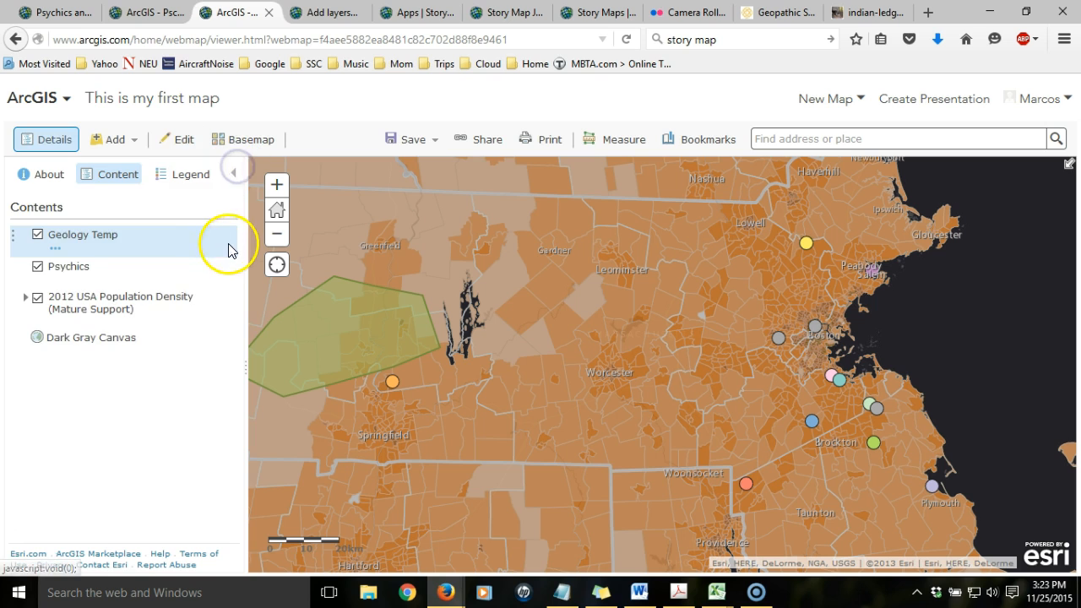
click(121, 281)
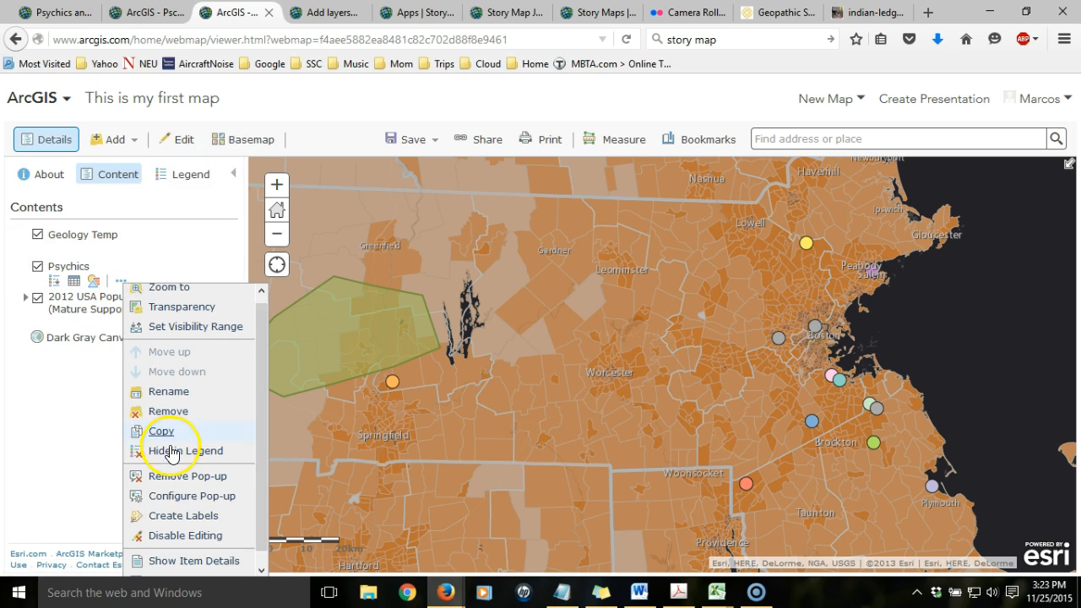
scroll(194, 549, down, 1)
click(169, 293)
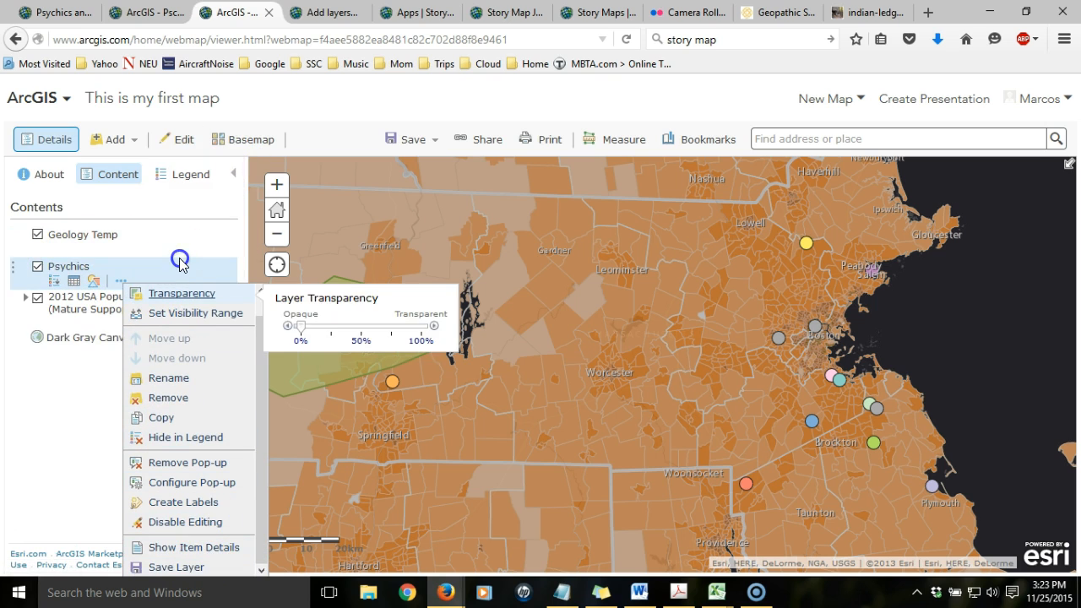
click(51, 397)
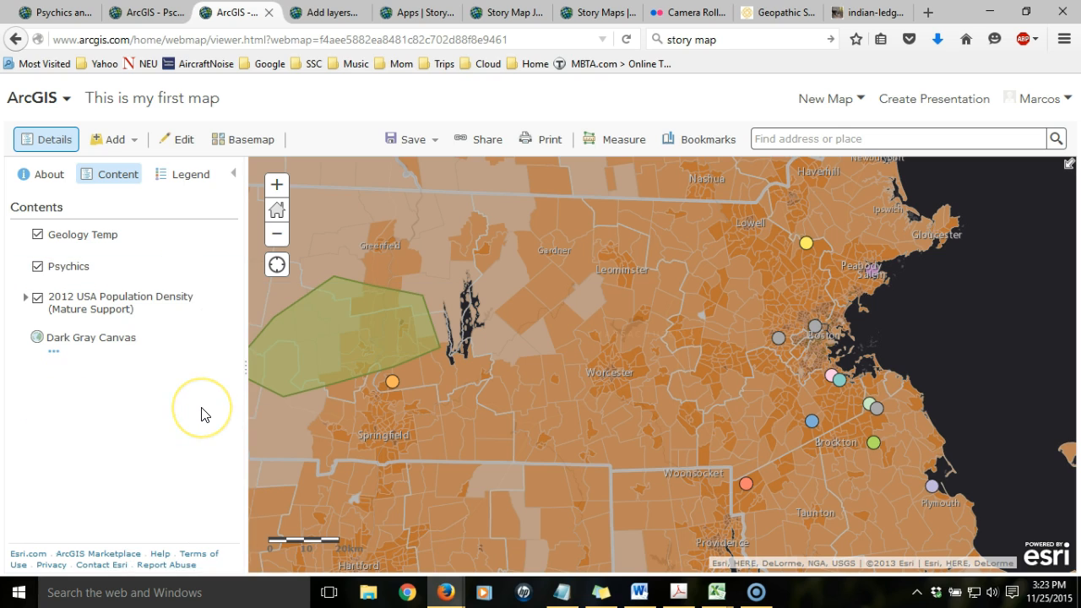